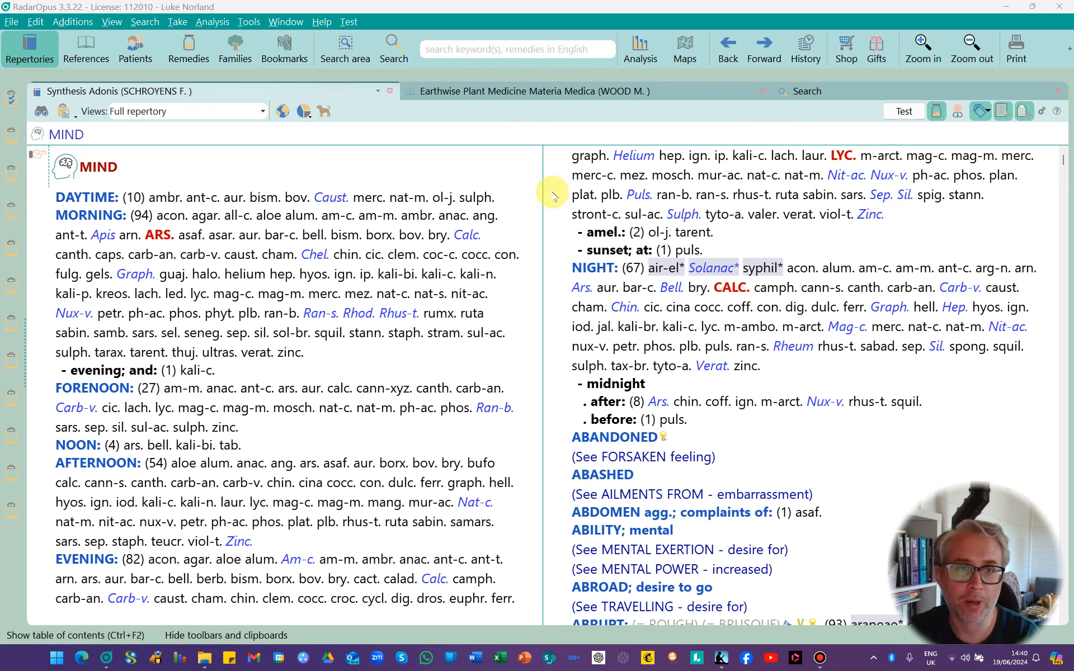
- Create a new human patient case and go to its consultation window first
key(ctrl+n)
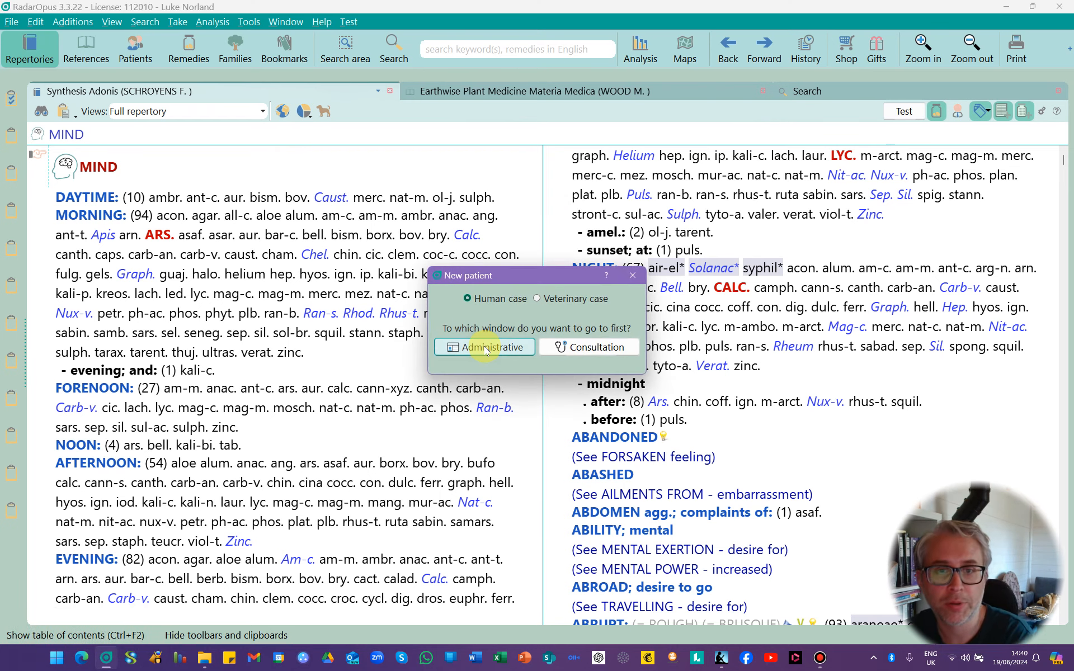
click(597, 348)
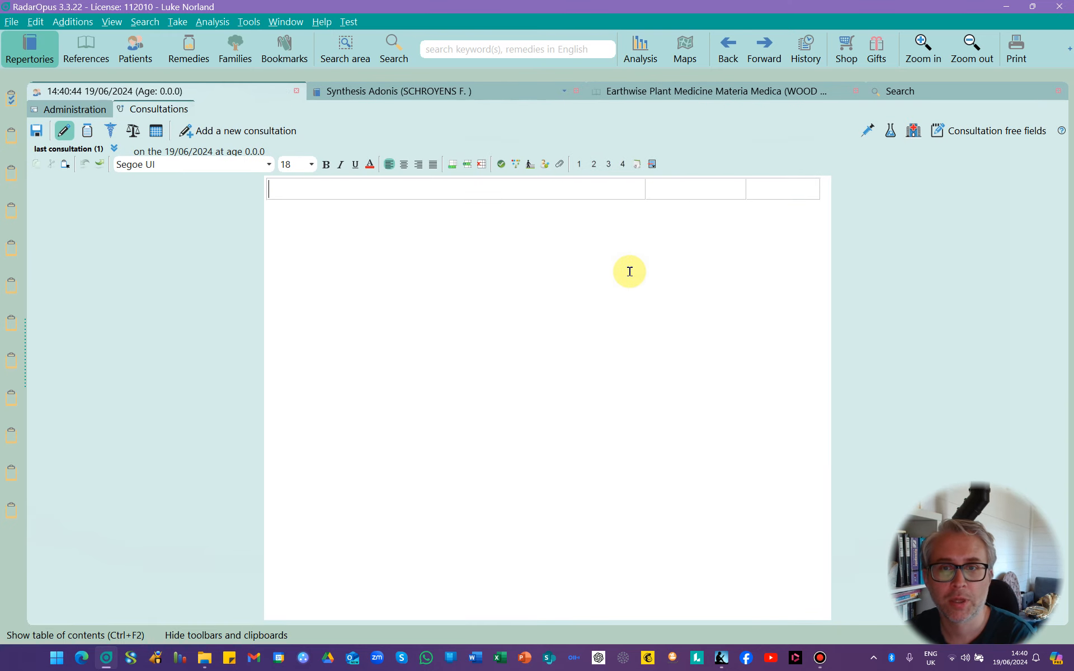
- Load the Norland Template beside the consultation notes and widen its pane so the rubric names are easier to read
click(653, 165)
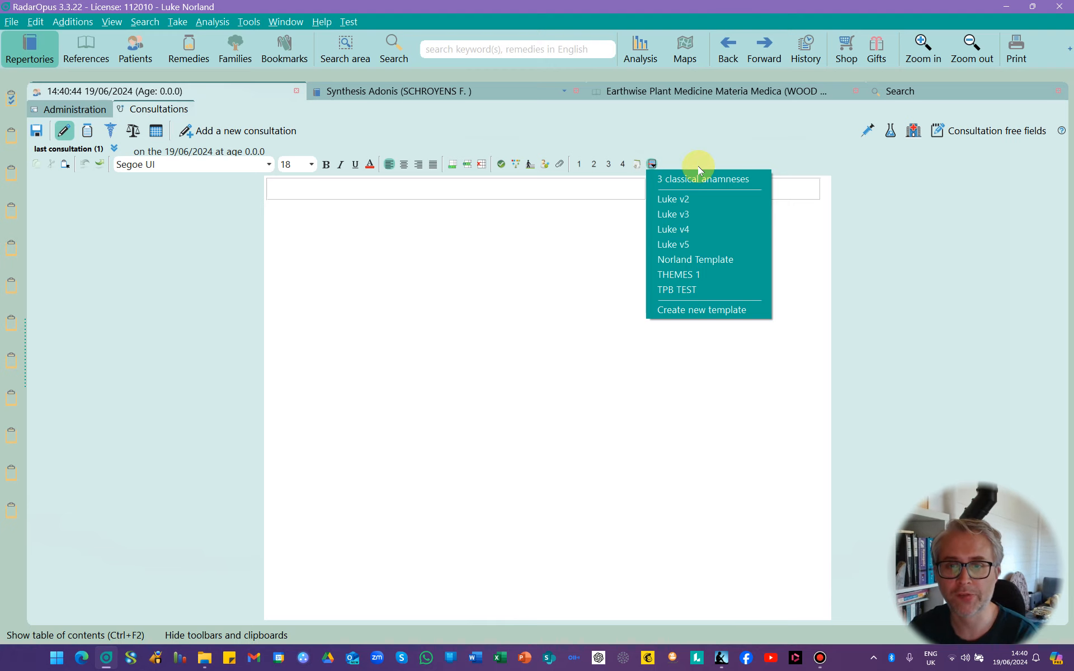
click(722, 260)
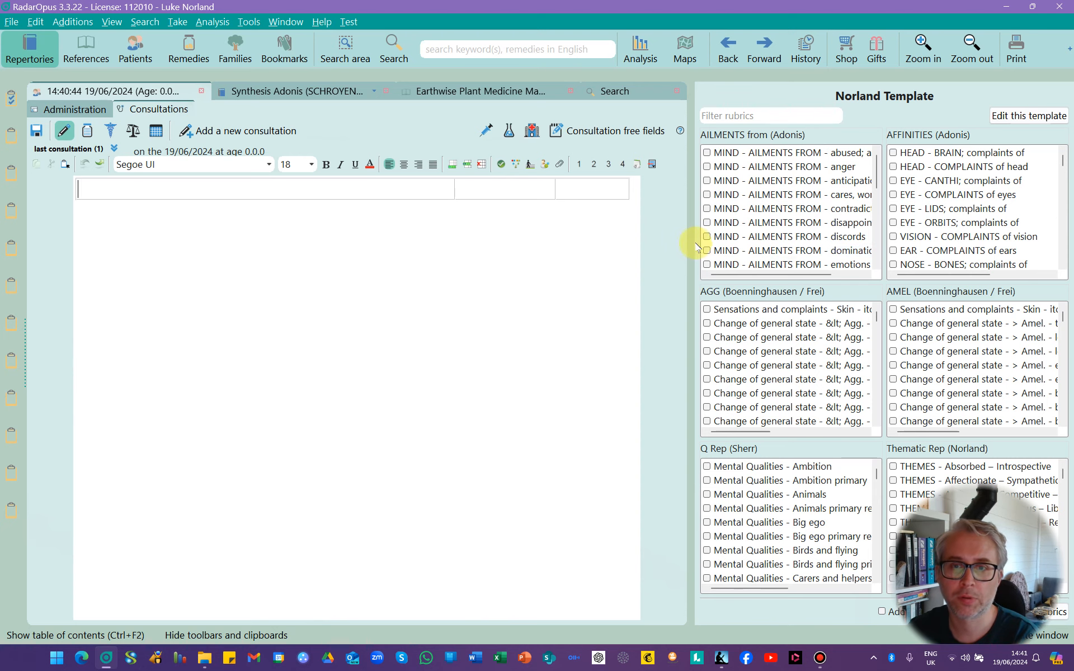
drag(693, 241, 363, 225)
drag(484, 230, 571, 227)
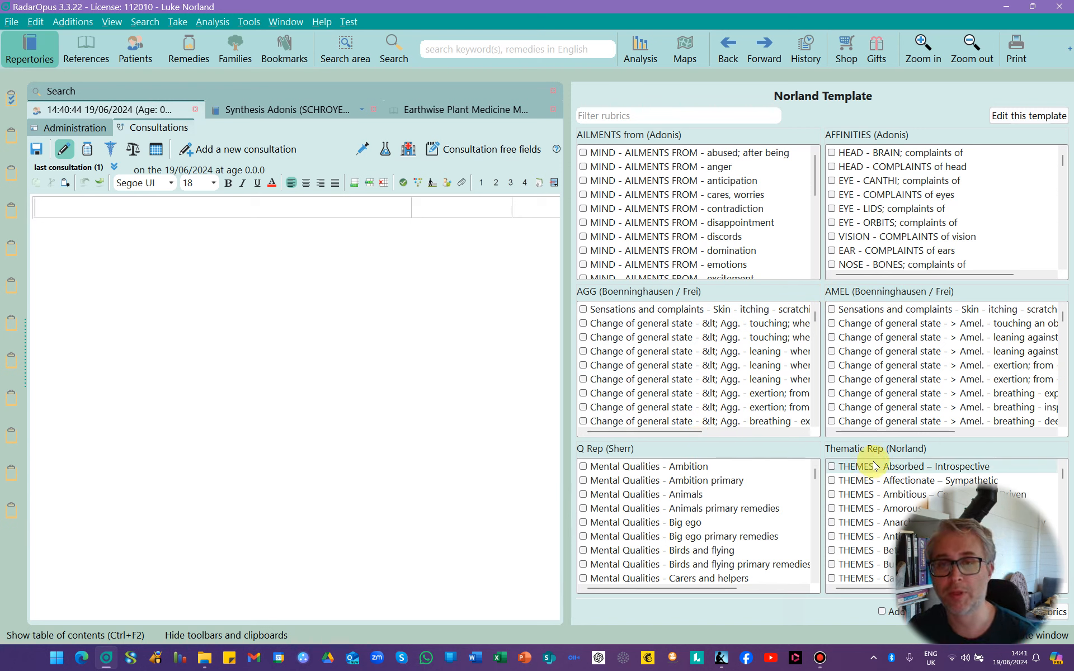
- Filter the template rubrics by "mon" and import "Mental Qualities - Money" with adding to the clipboard enabled
click(646, 116)
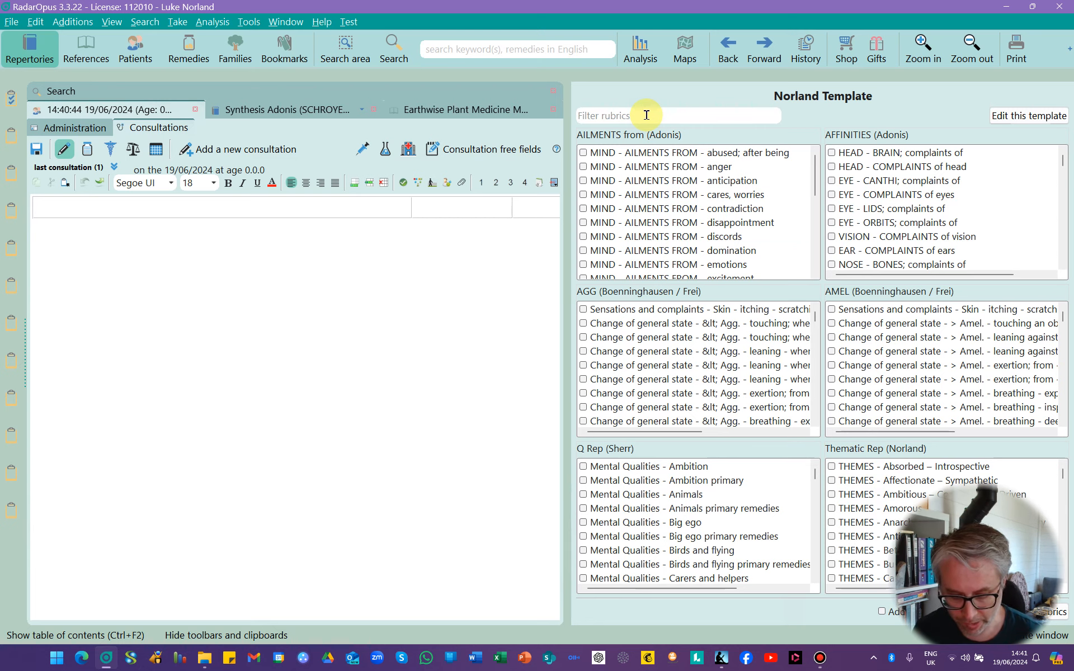
text(mon)
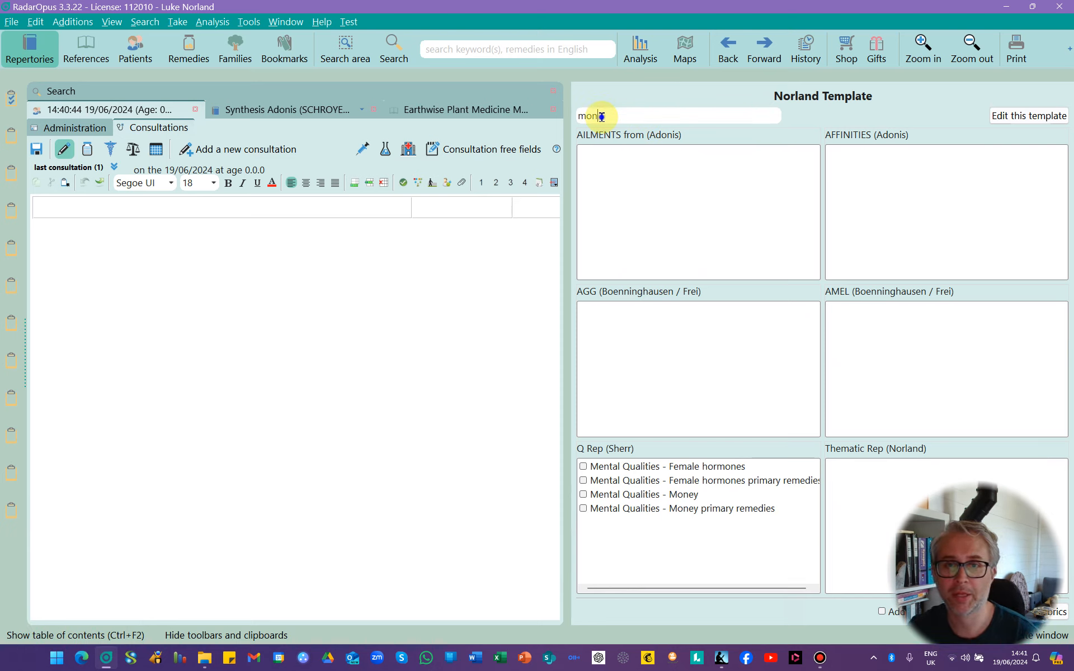
drag(631, 116, 556, 114)
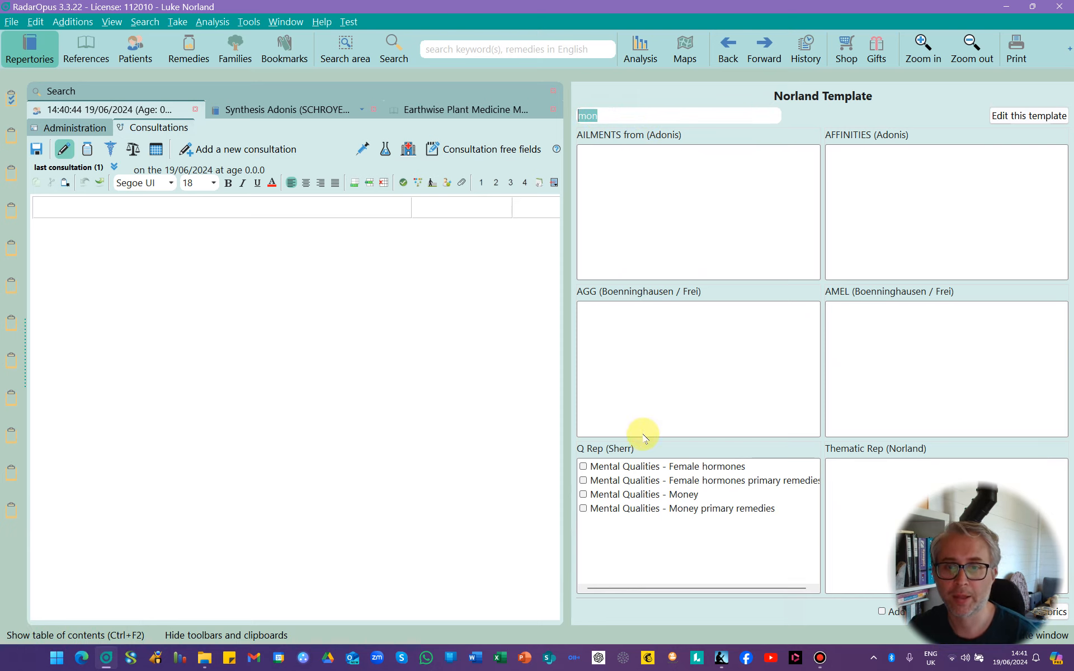
click(627, 496)
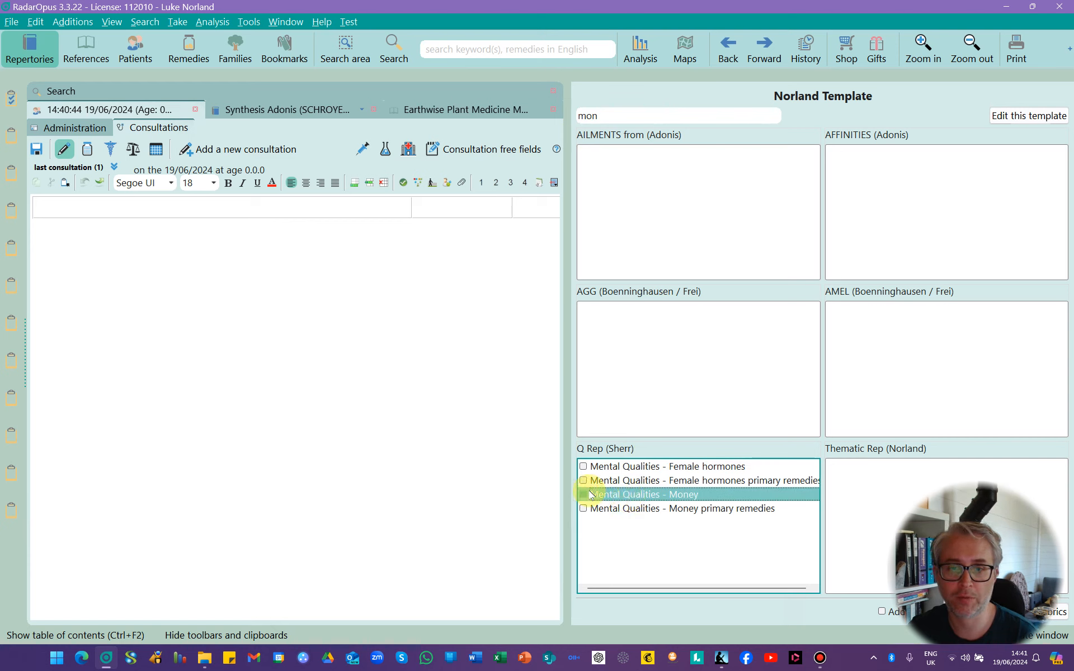
drag(1038, 487, 1039, 424)
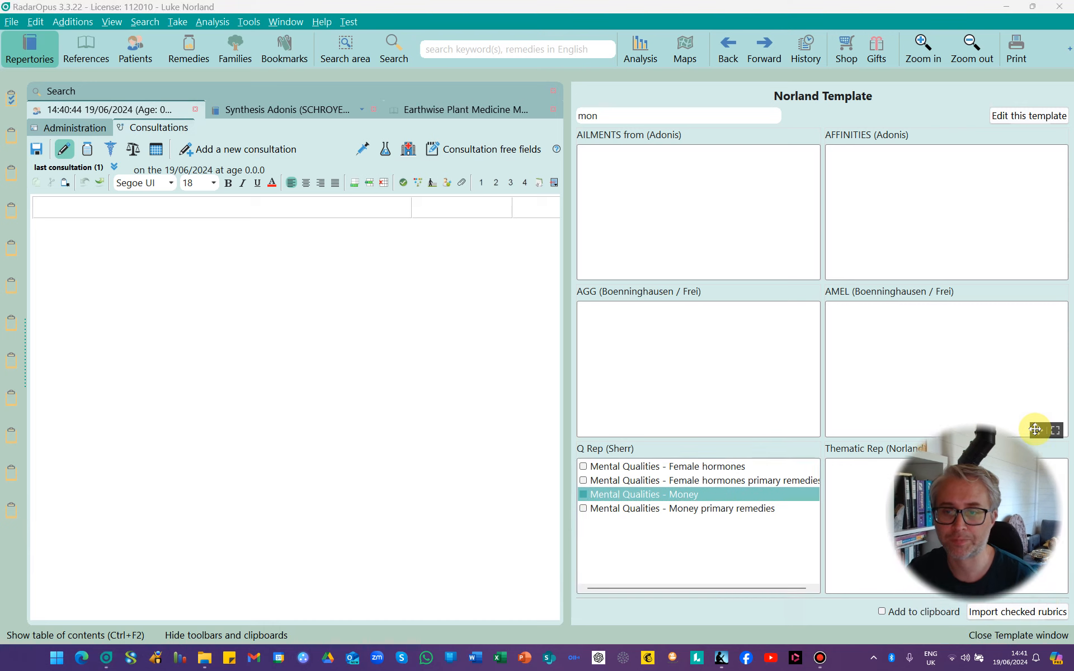
click(909, 614)
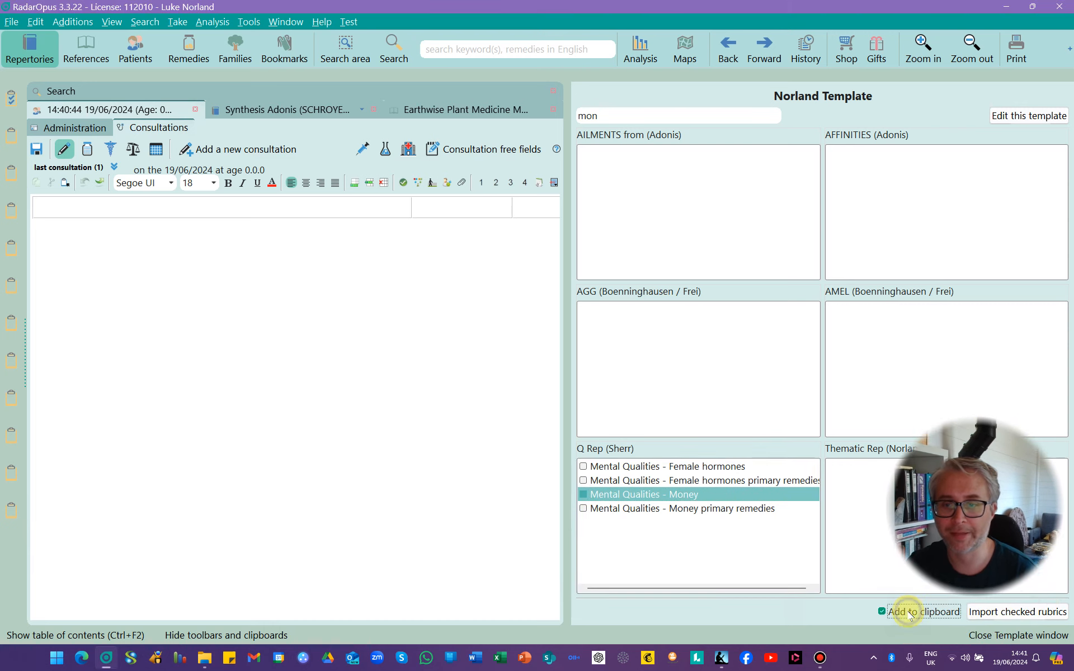
click(1009, 615)
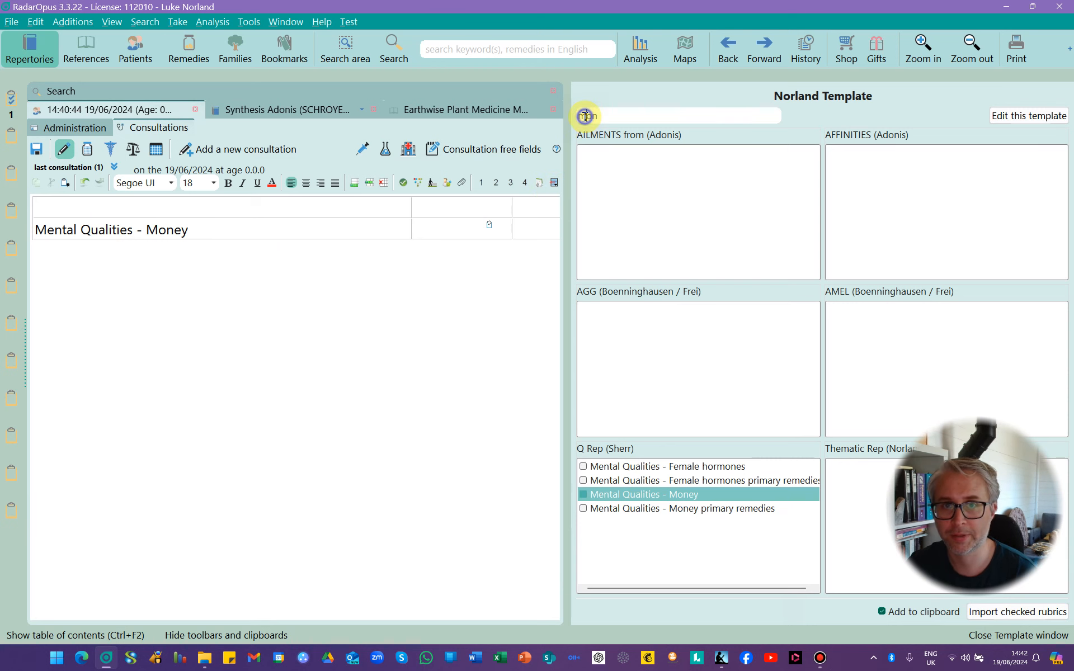
- Filter the template rubrics by "gr" and import "MIND - AILMENTS FROM - grief" into the consultation
key(BackSpace)
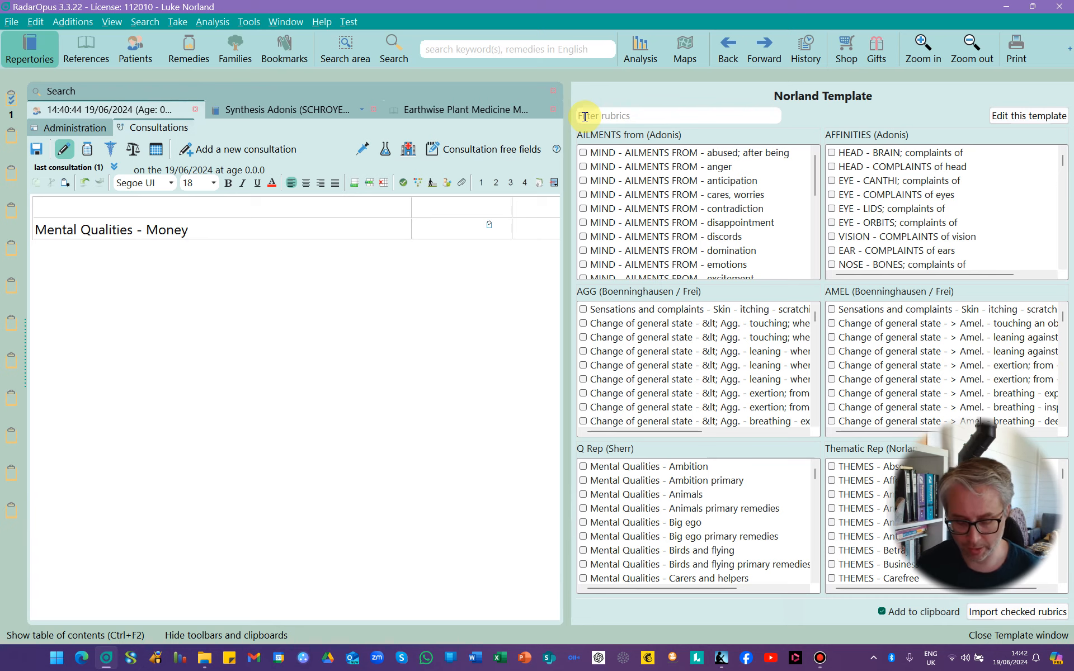
text(gr)
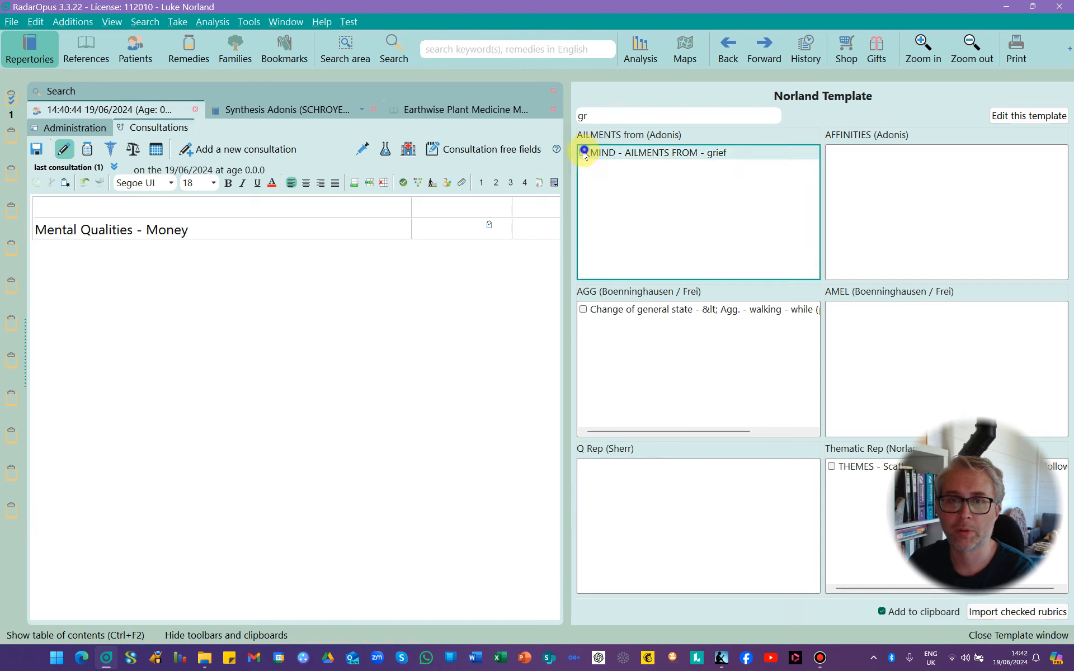
click(584, 152)
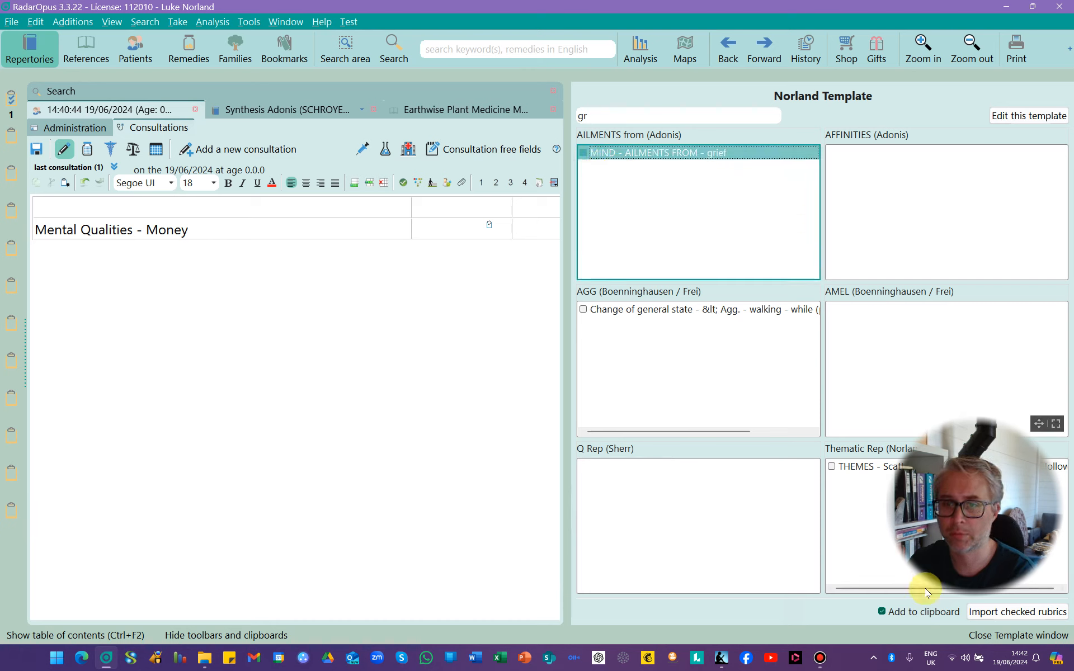
click(987, 612)
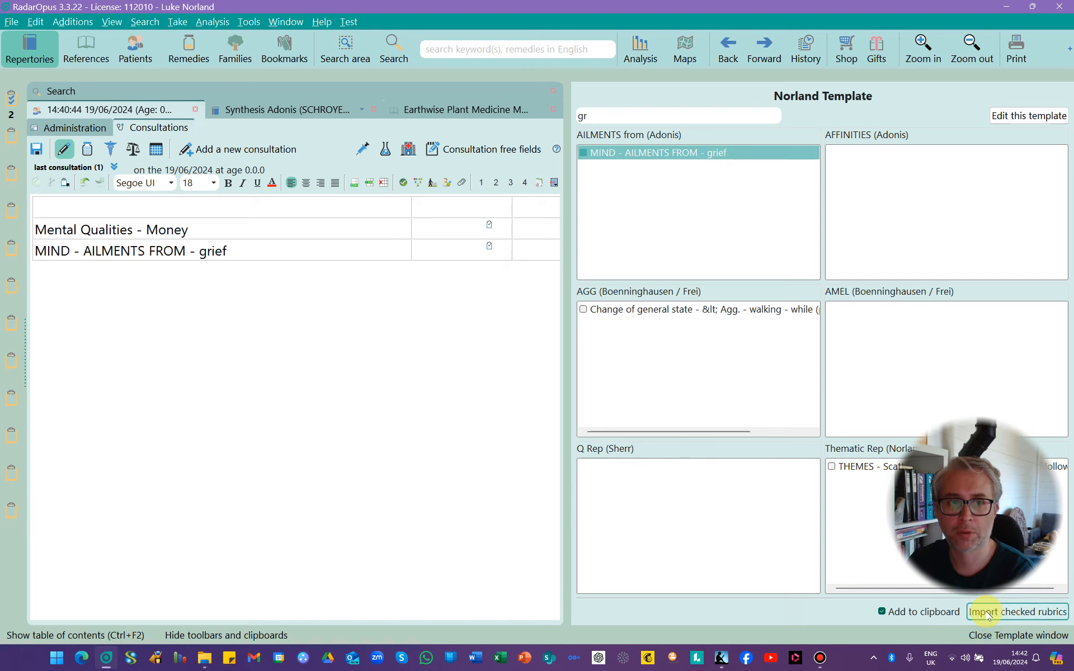
- Filter the template rubrics by "car" and import "Mental Qualities - Carers and helpers" into the consultation
click(592, 115)
key(BackSpace)
key(BackSpace)
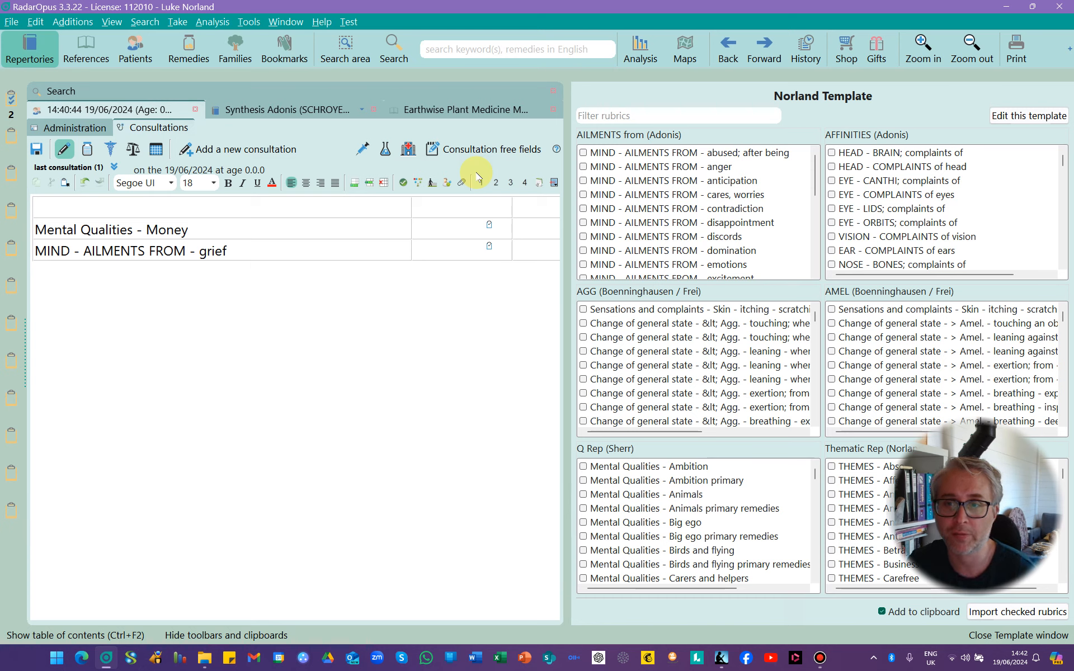
click(708, 118)
text(car)
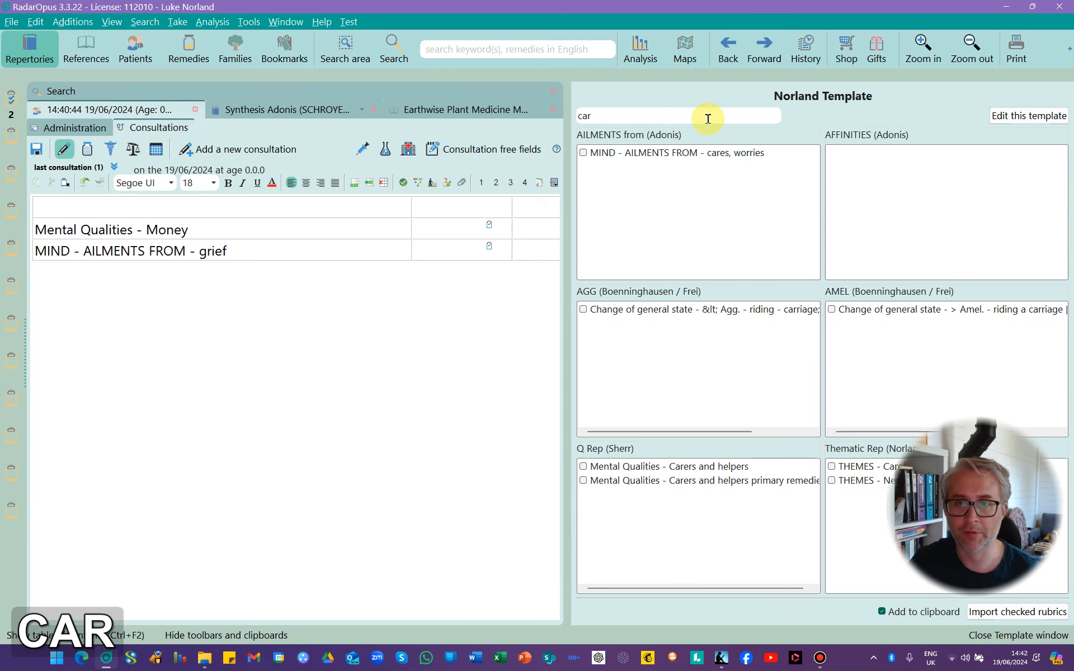
click(584, 466)
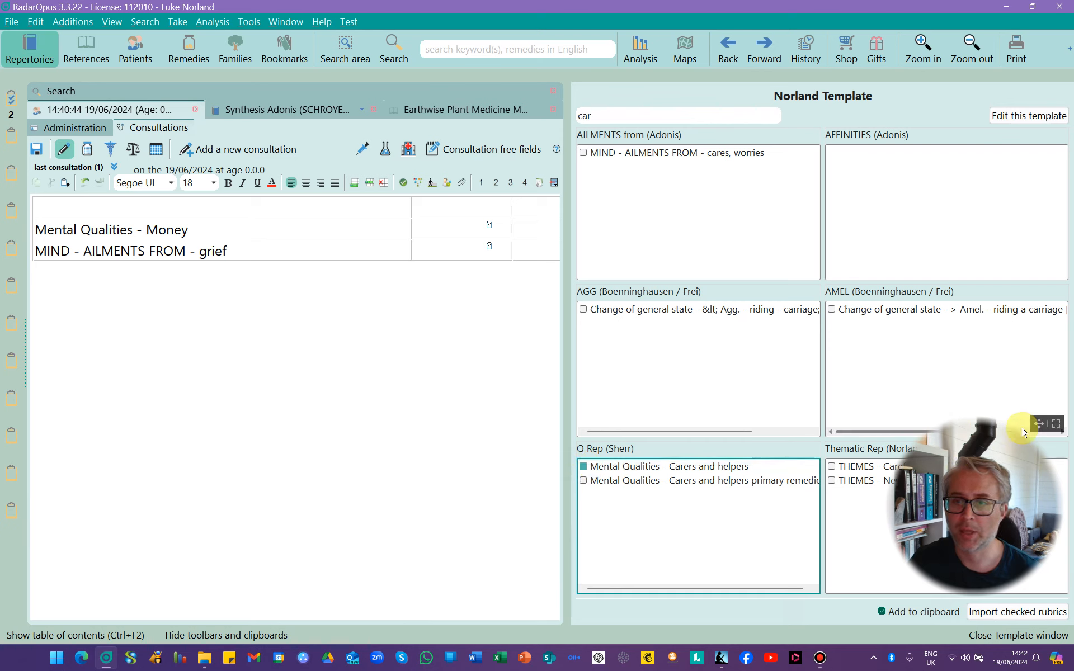
mouse_move(1041, 425)
mouse_down()
mouse_move(1053, 267)
mouse_move(1055, 425)
mouse_up()
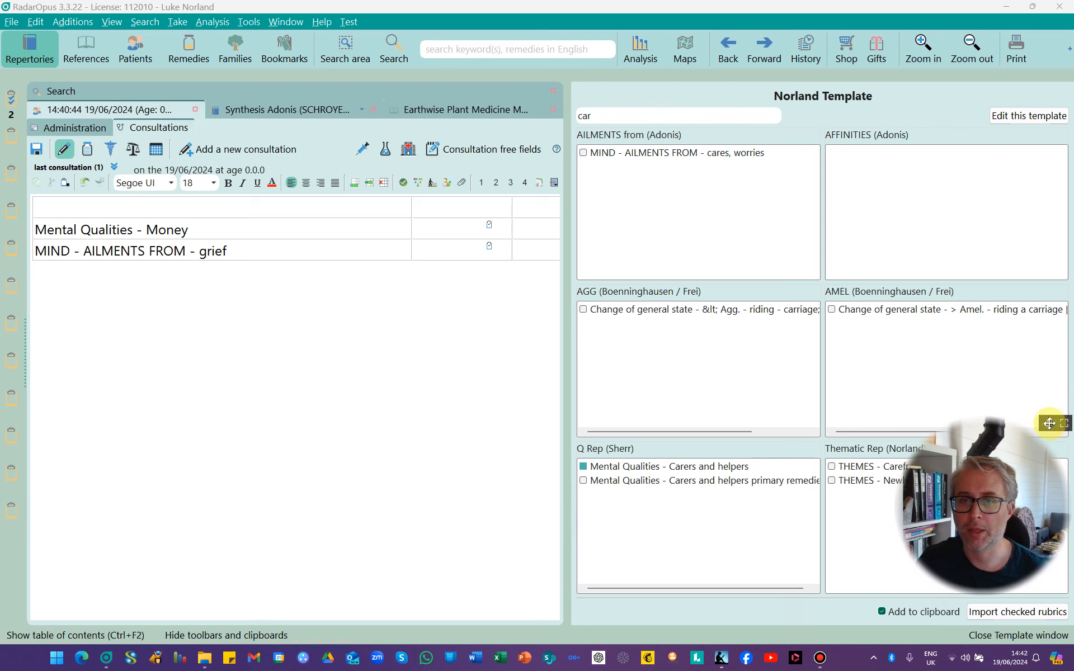
click(584, 156)
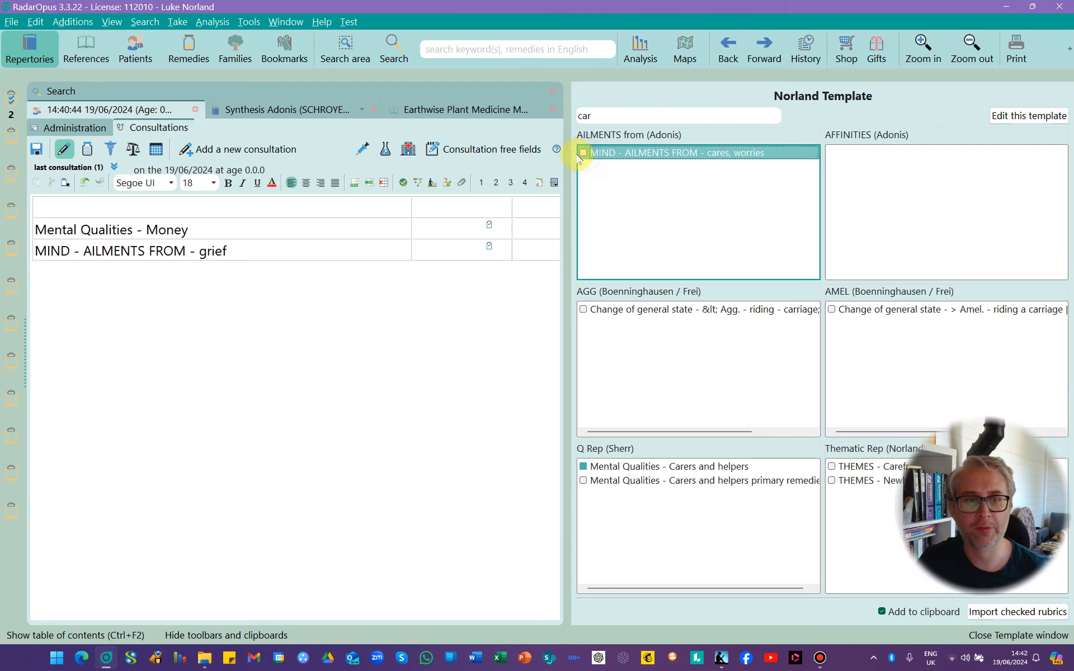
click(999, 614)
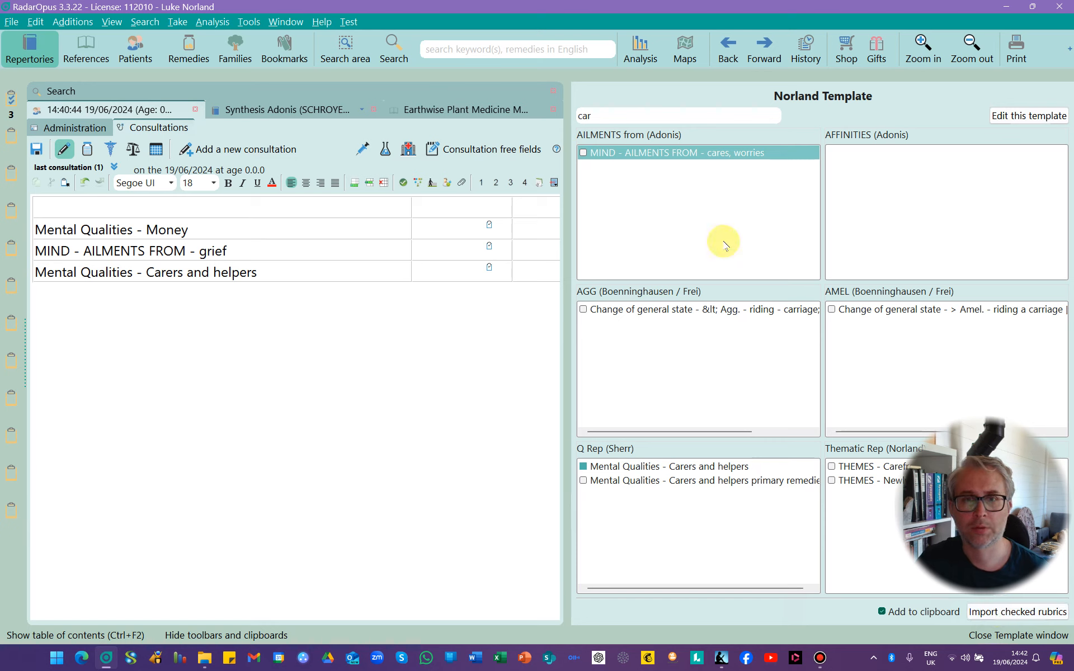
- Import "MIND - AILMENTS FROM - cares, worries" into the consultation, leaving out the already imported carers rubric
click(583, 152)
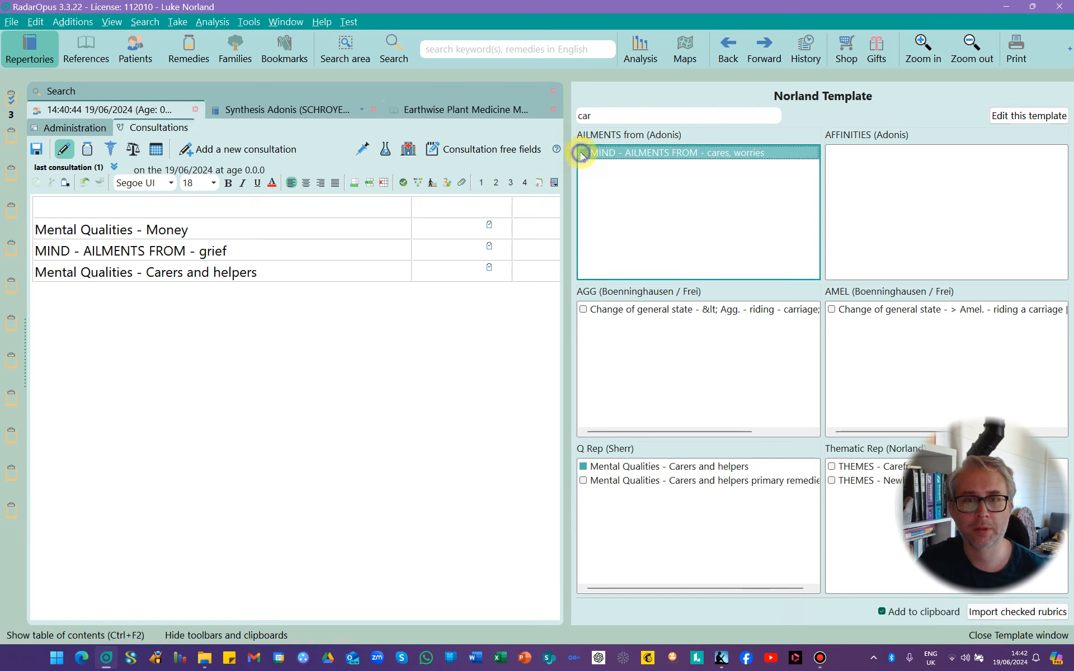
click(583, 467)
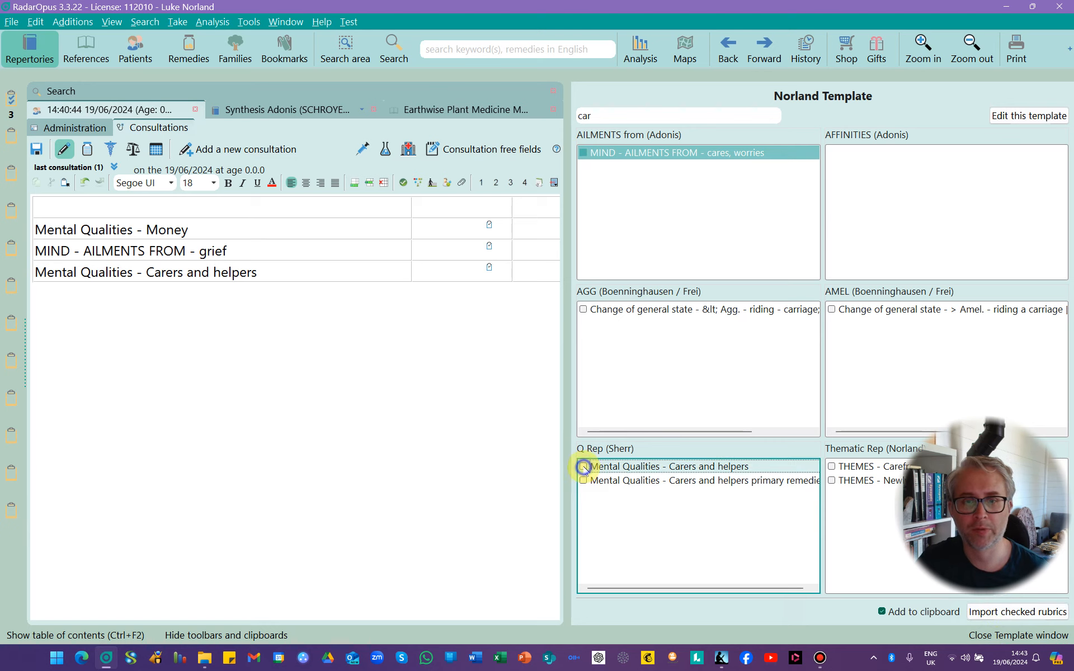
click(997, 614)
- Filter the template rubrics by "vis" and import "VISION - COMPLAINTS of vision" into the consultation
double_click(637, 114)
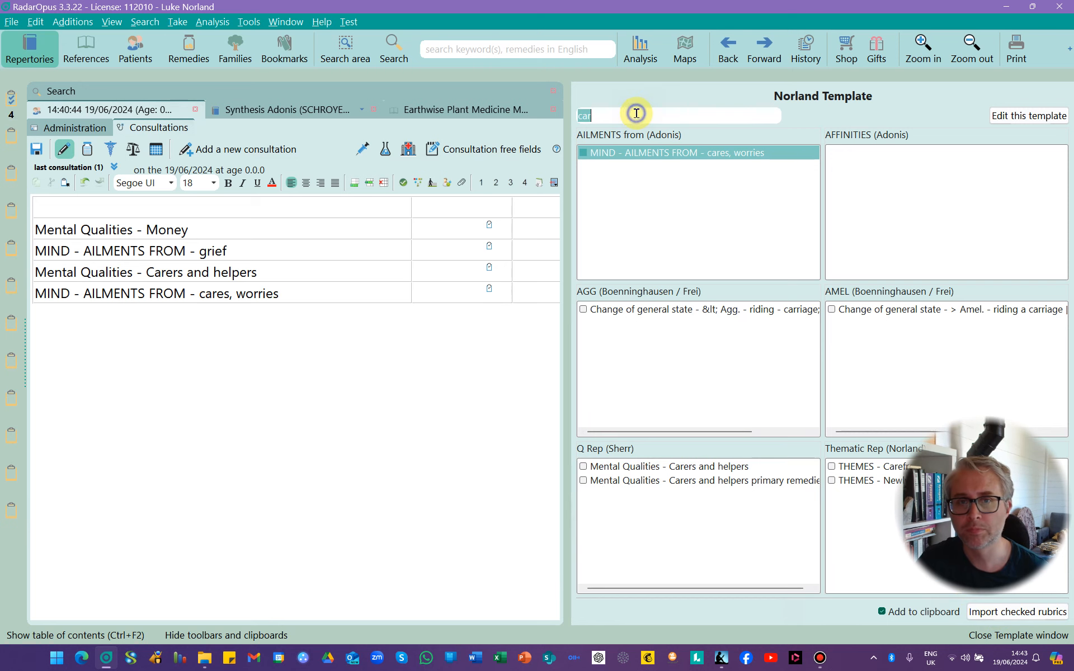
key(BackSpace)
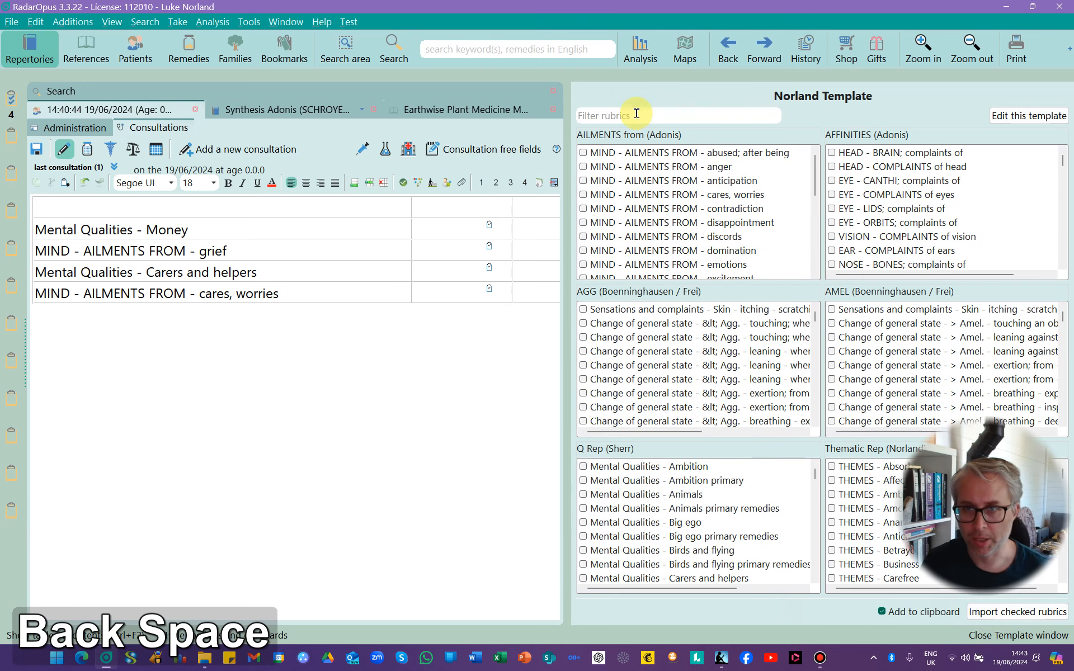
text(vis)
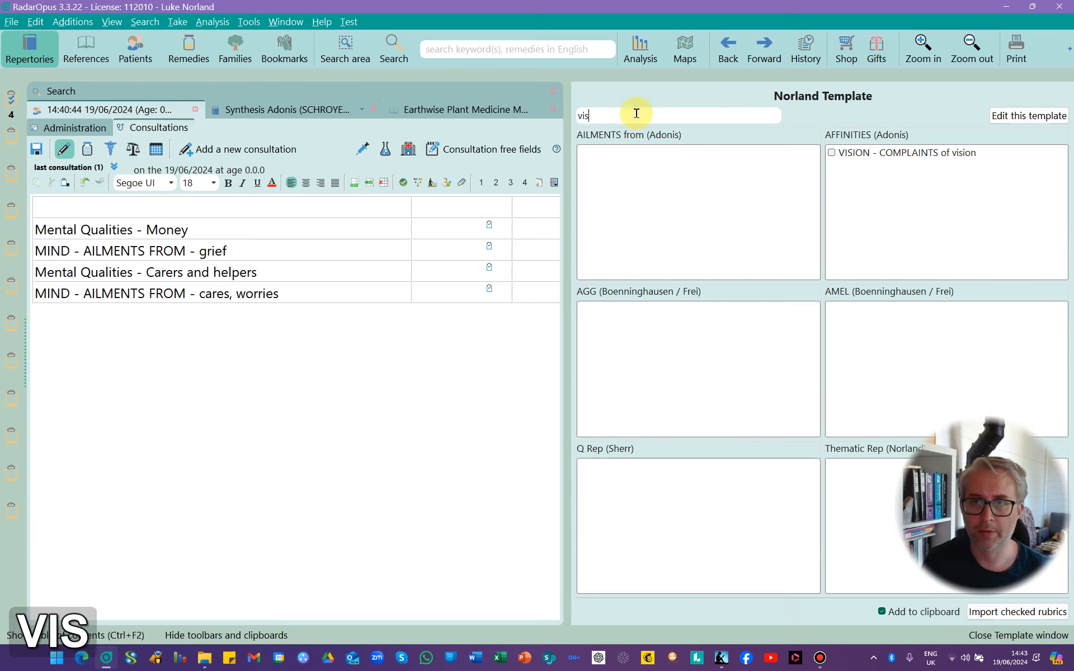
click(843, 156)
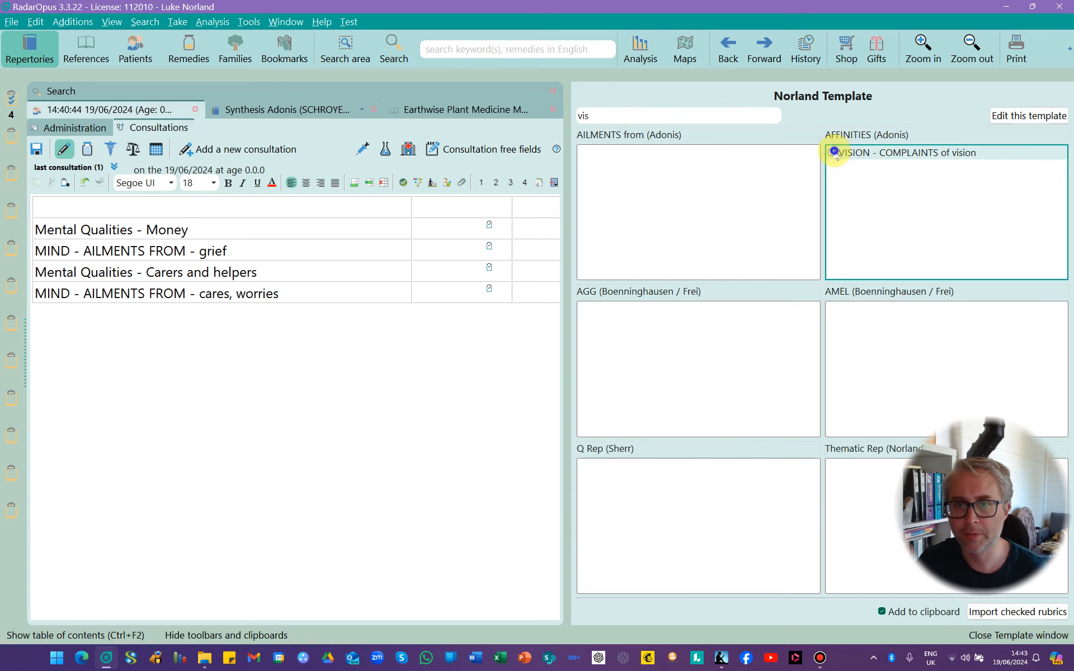
click(996, 614)
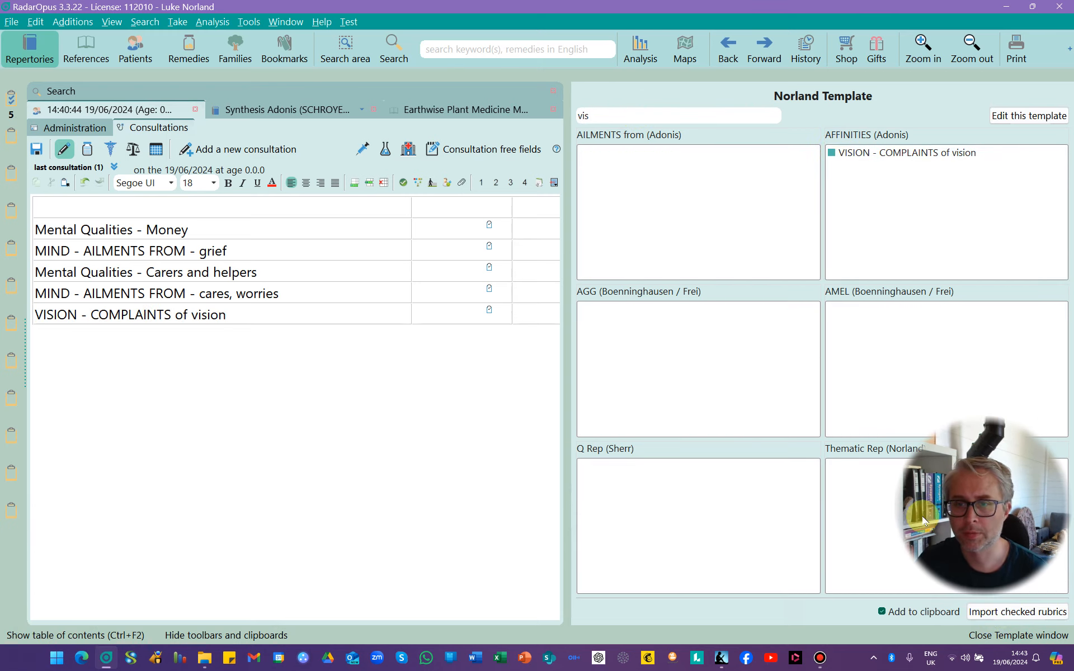
- Clear the rubric filter and import "ABDOMEN - LIVER and region of liver; complaints of" from the Affinities list
double_click(599, 111)
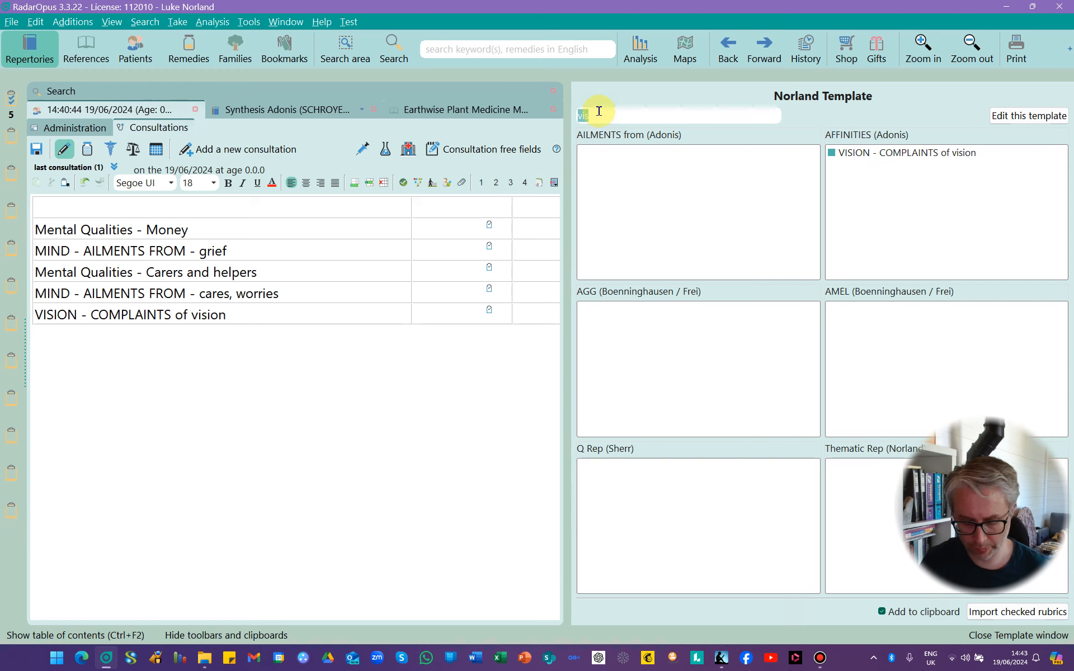
text(m)
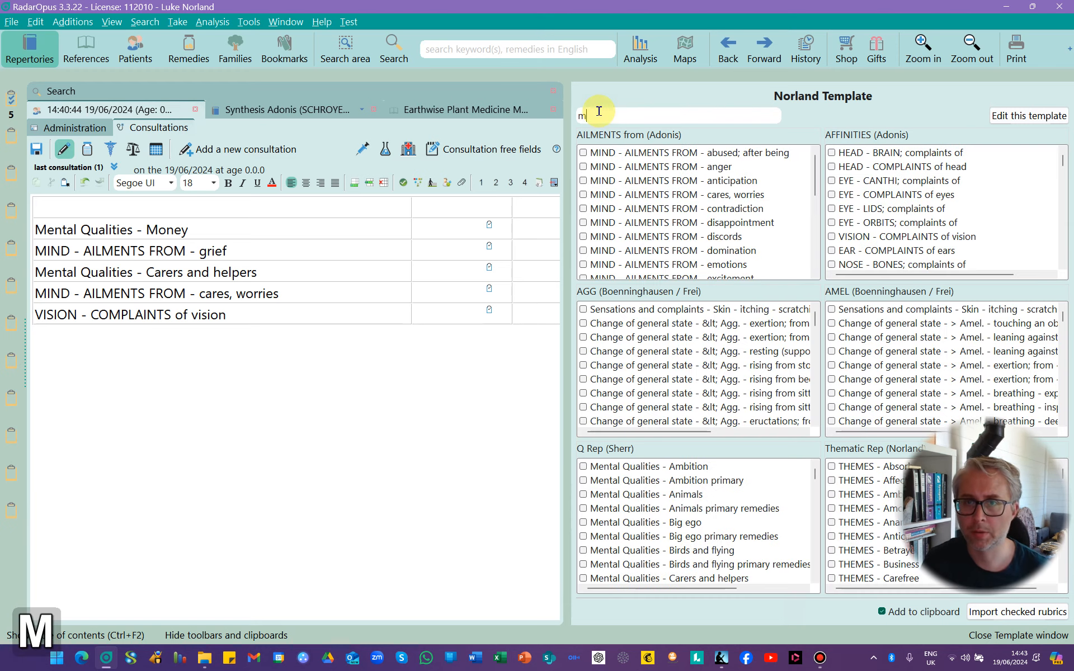
text(u)
key(BackSpace)
key(BackSpace)
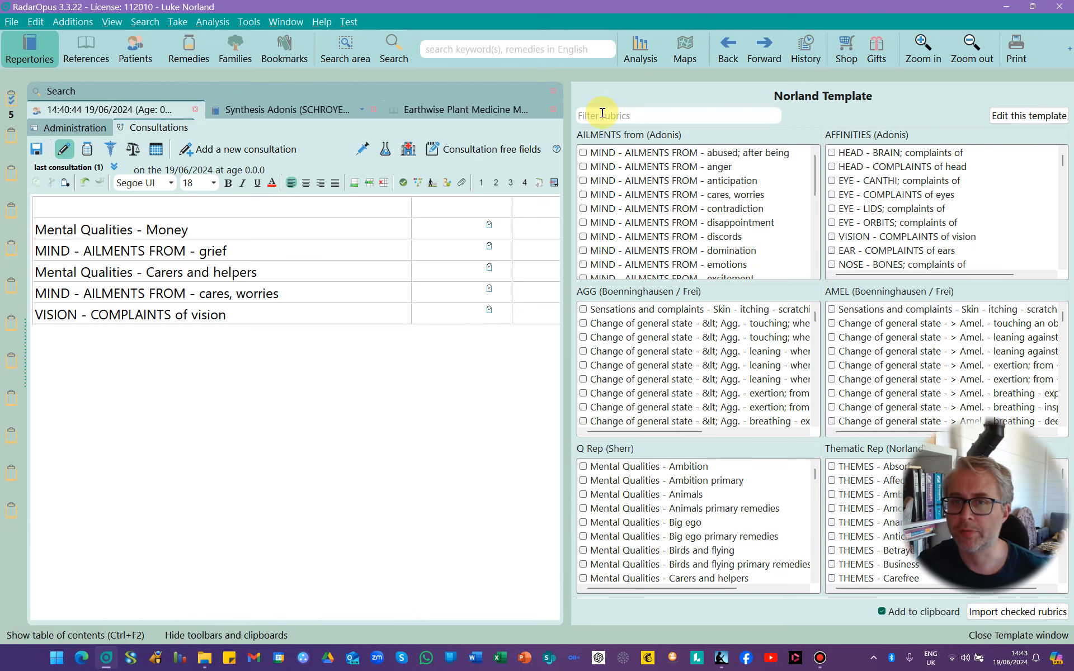
scroll(959, 218, down, 3)
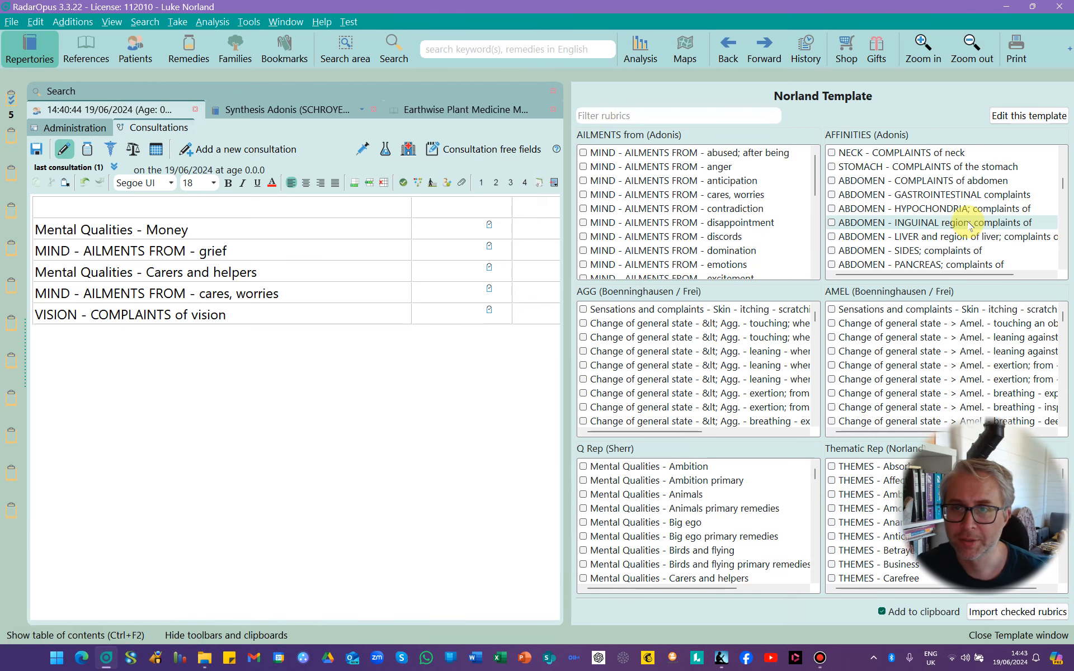
click(833, 238)
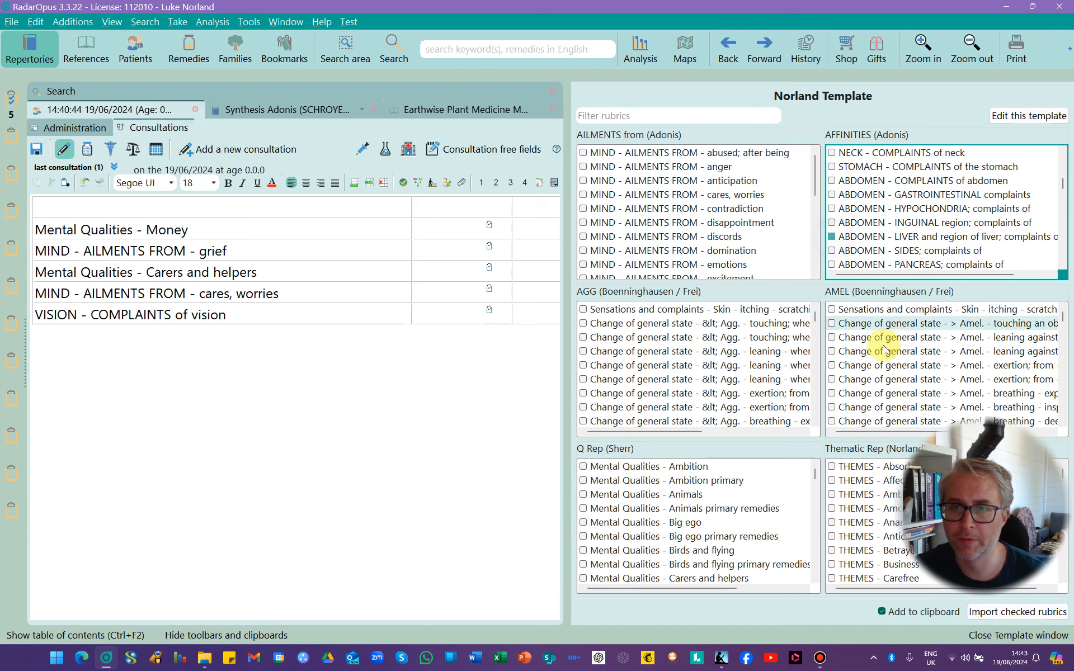
click(981, 613)
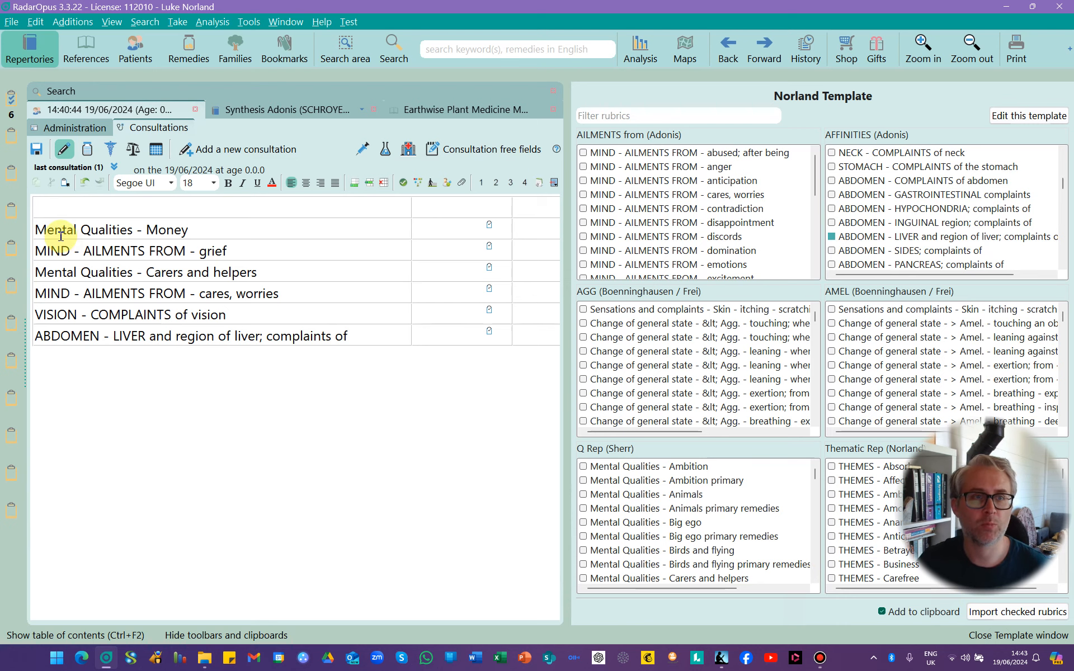
- Save the consultation, open the analysis of the clipboard rubrics, and close the Norland Template
click(37, 149)
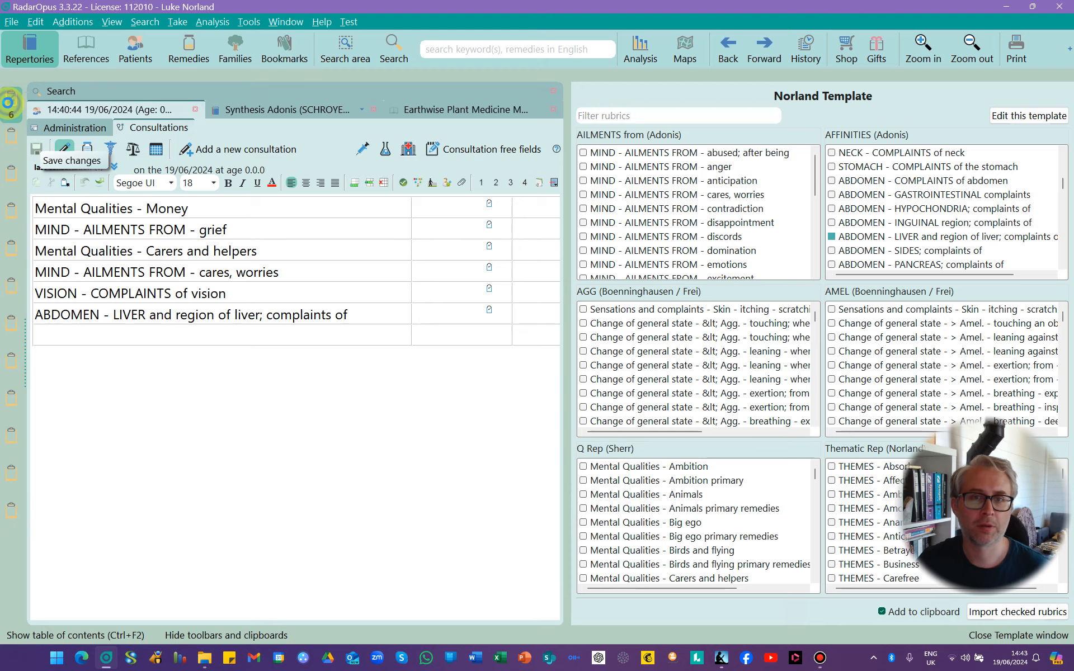
click(8, 102)
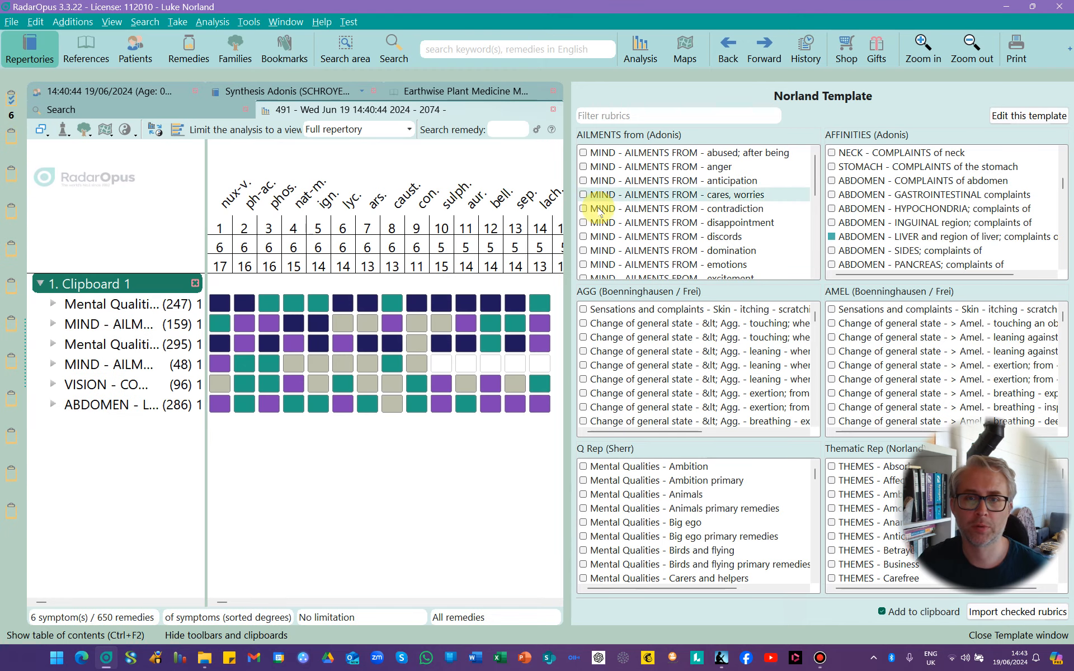
click(1011, 632)
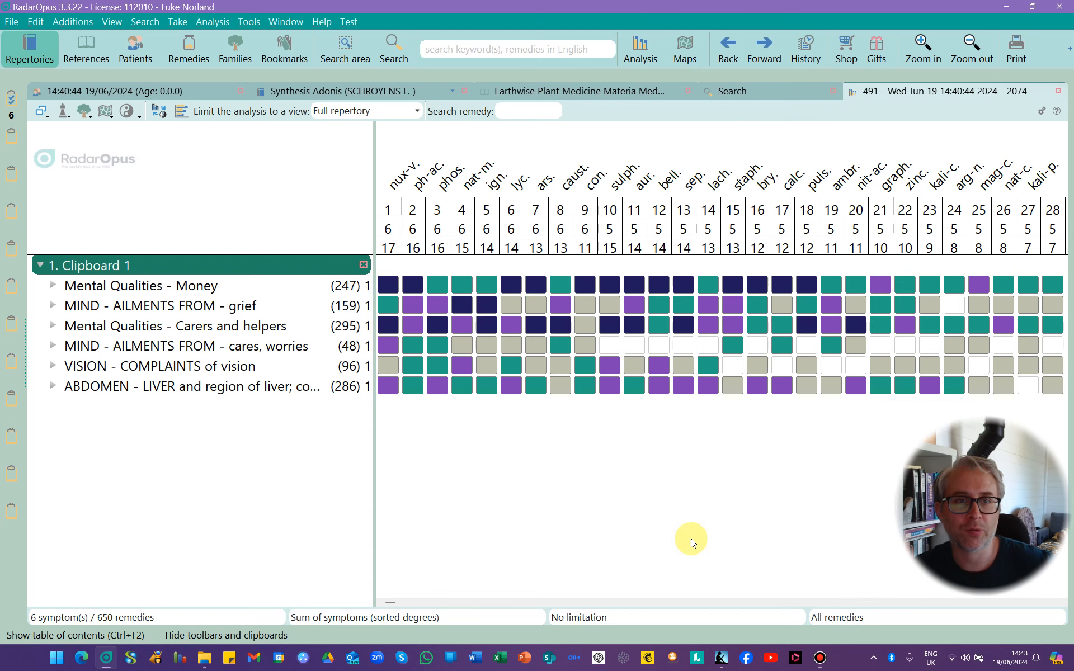
- Open the Synthesis Adonis repertory and create a new symptoms template
click(375, 92)
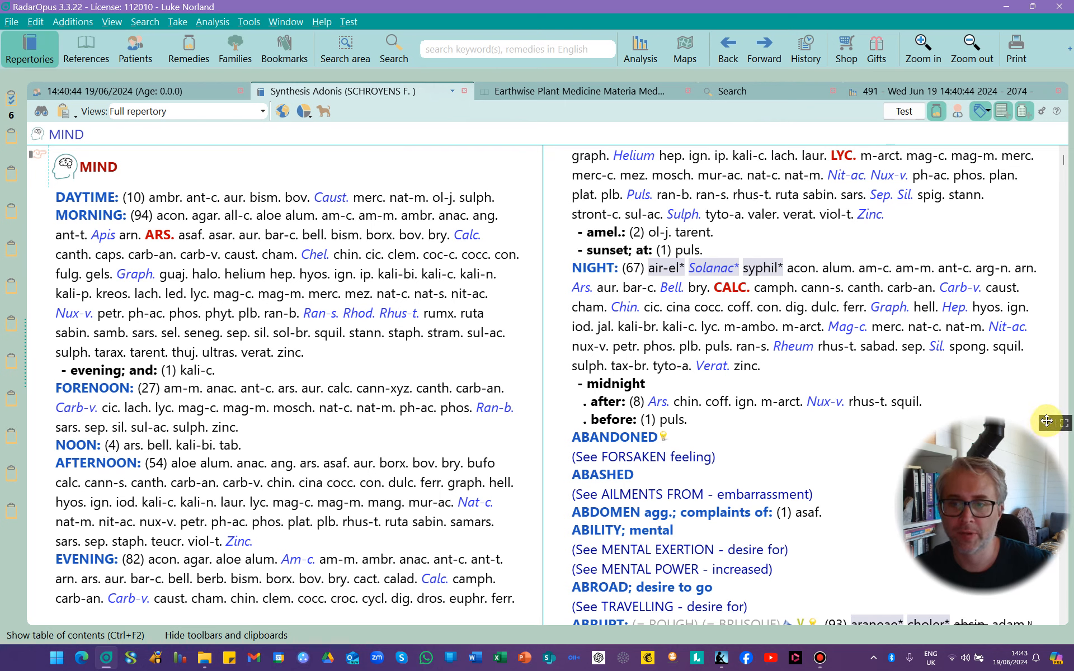
drag(1047, 420, 1044, 443)
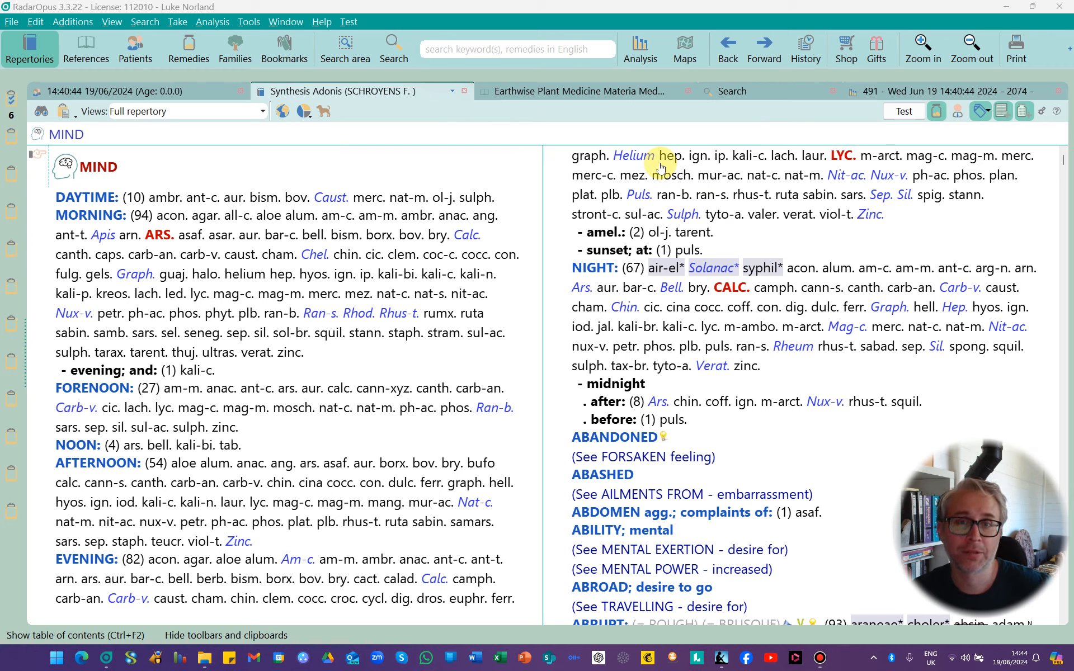
click(583, 120)
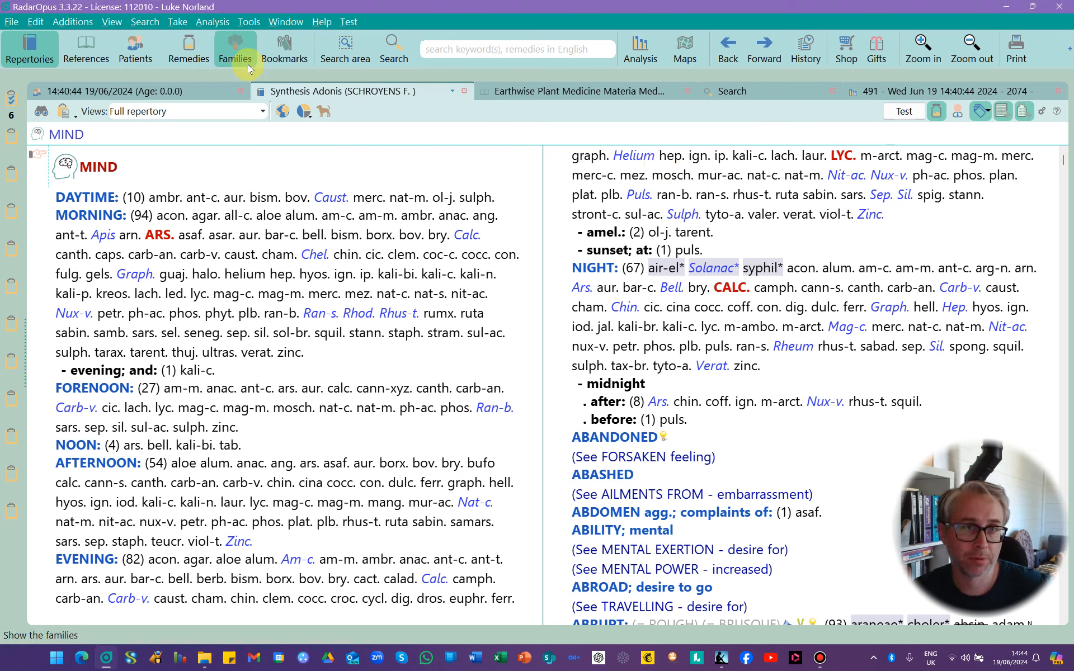
click(113, 23)
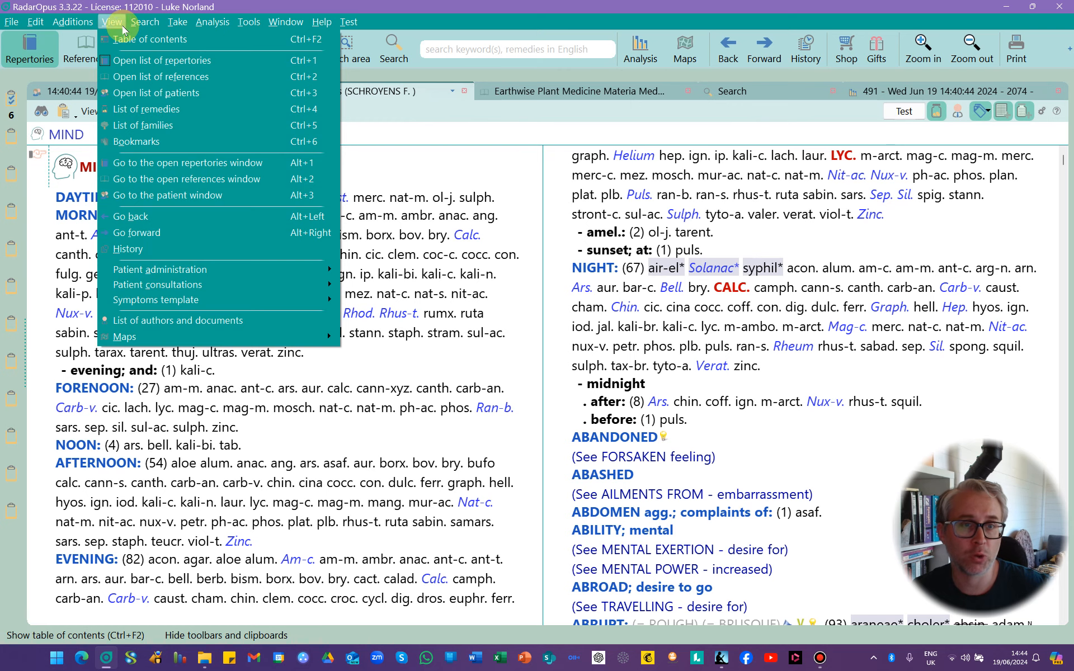
mouse_move(154, 301)
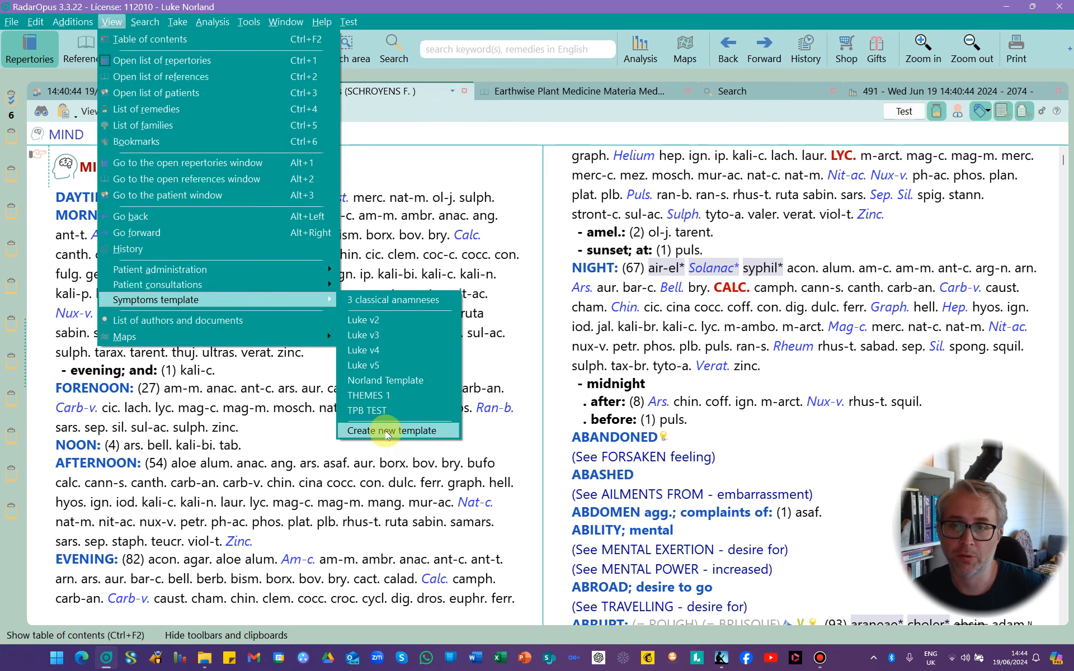
click(387, 432)
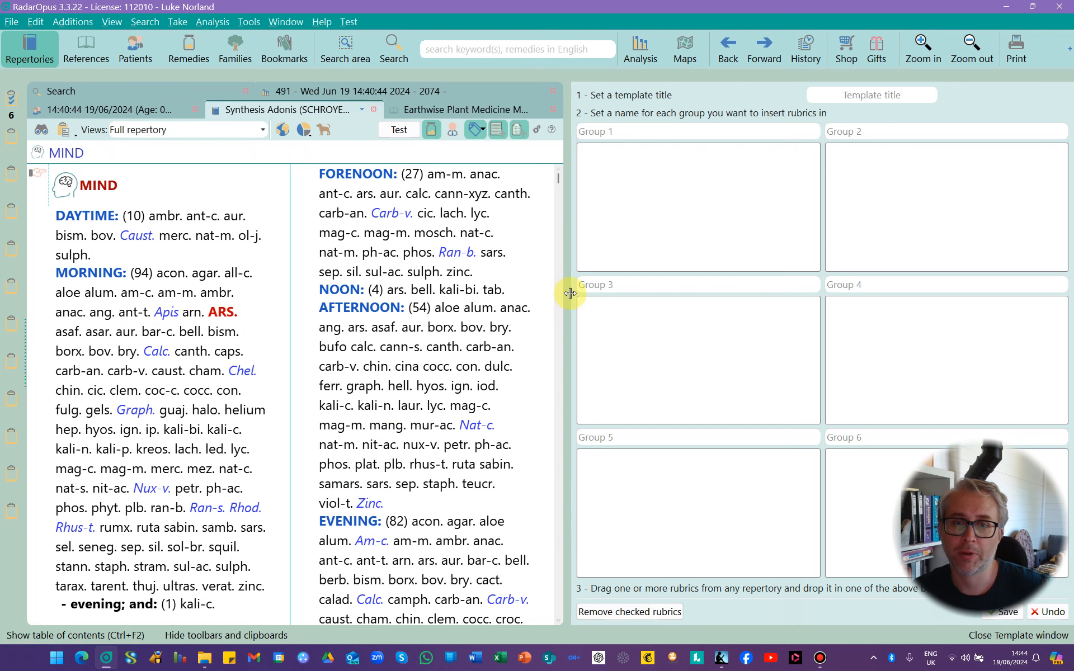
- Widen the repertory area beside the template editor and bring up the "children*" search in Synthesis Adonis
drag(570, 293, 645, 300)
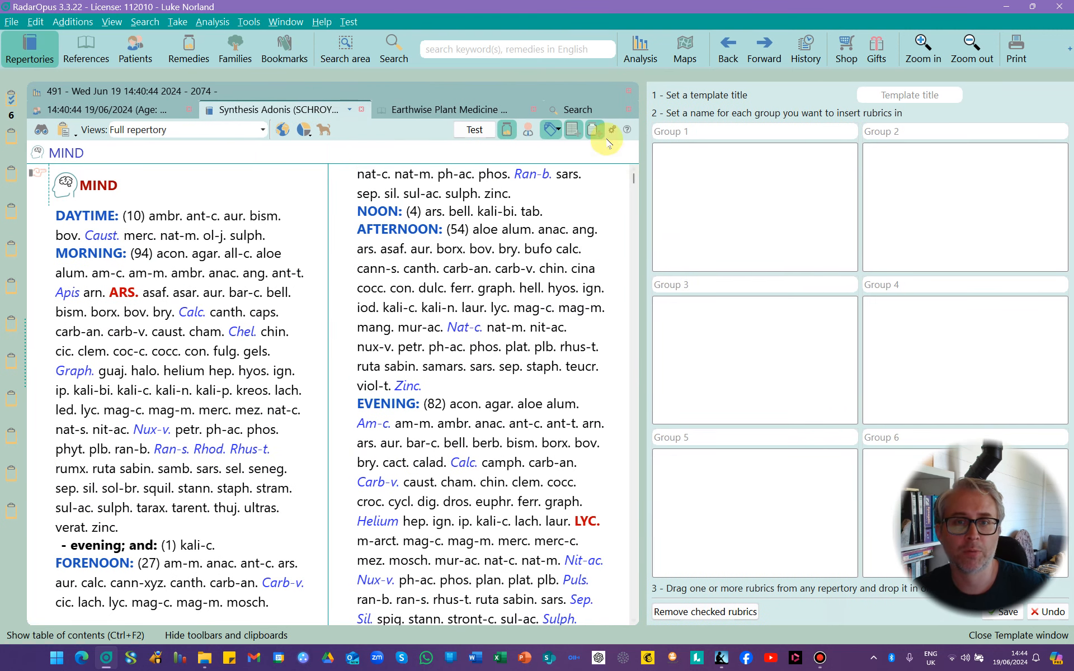
click(582, 110)
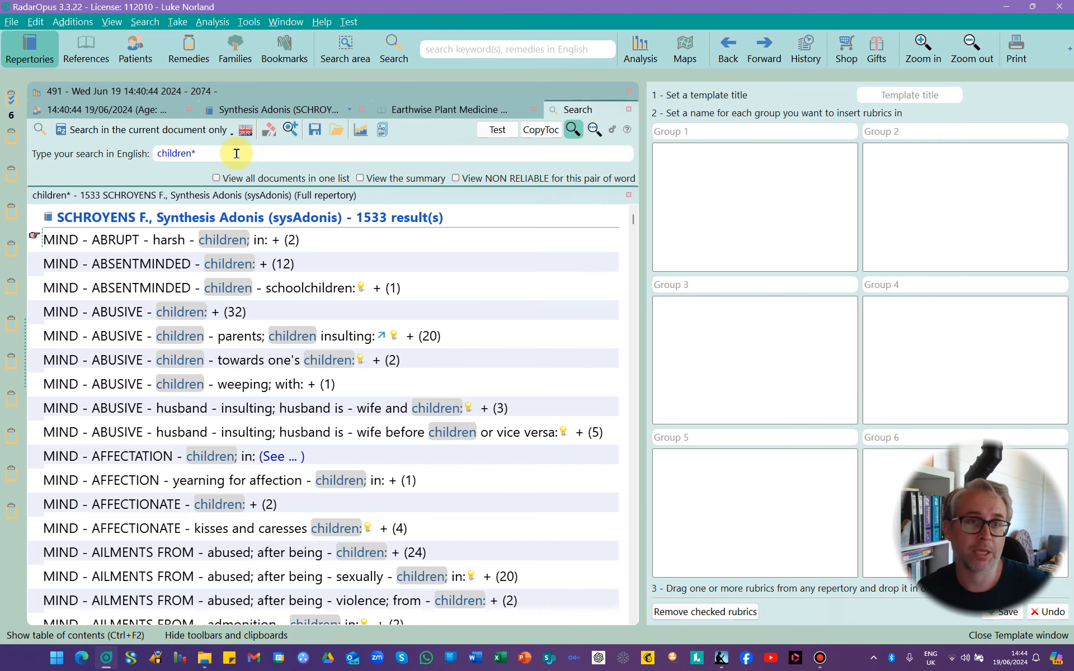
key(Return)
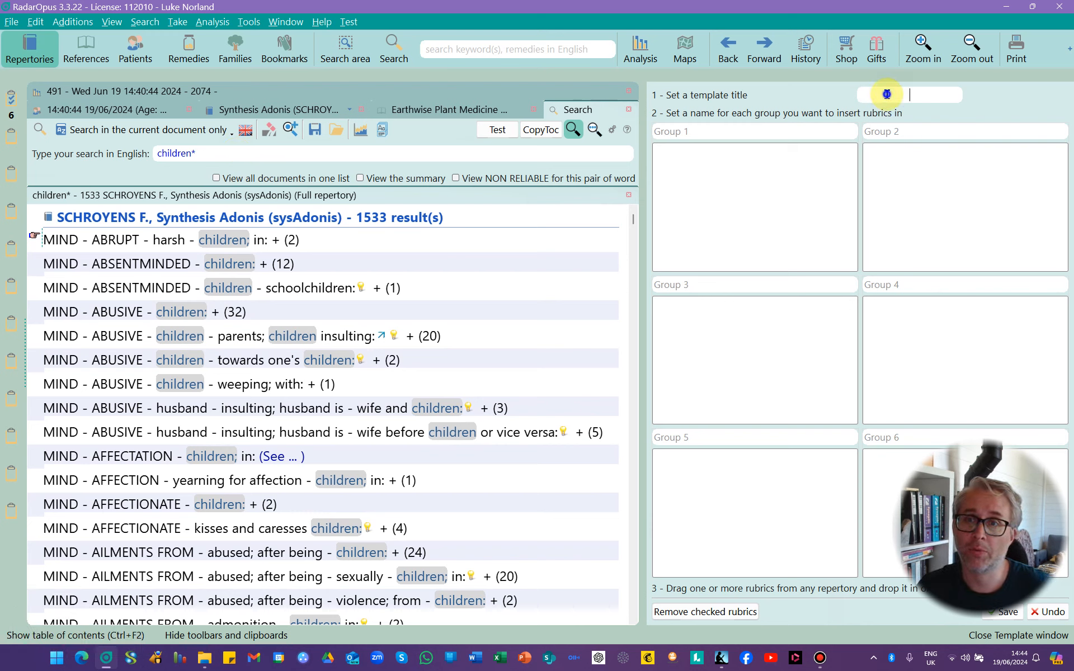
- Title the new template "Infancy / Childbirth" and name its first group "Children"
text(C)
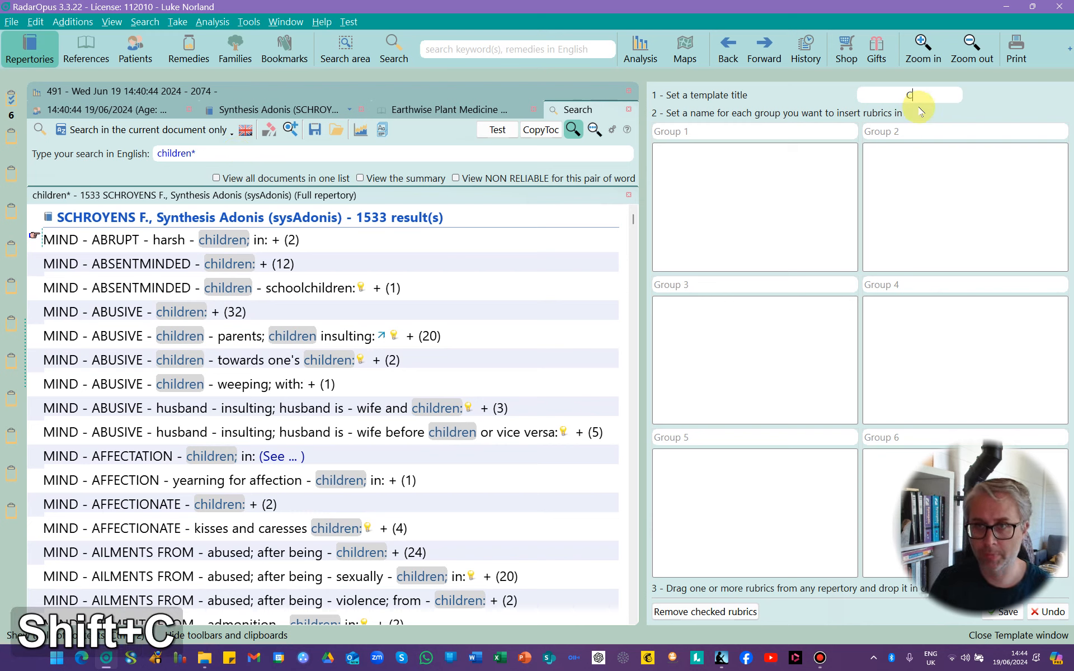
key(BackSpace)
text(Infancy)
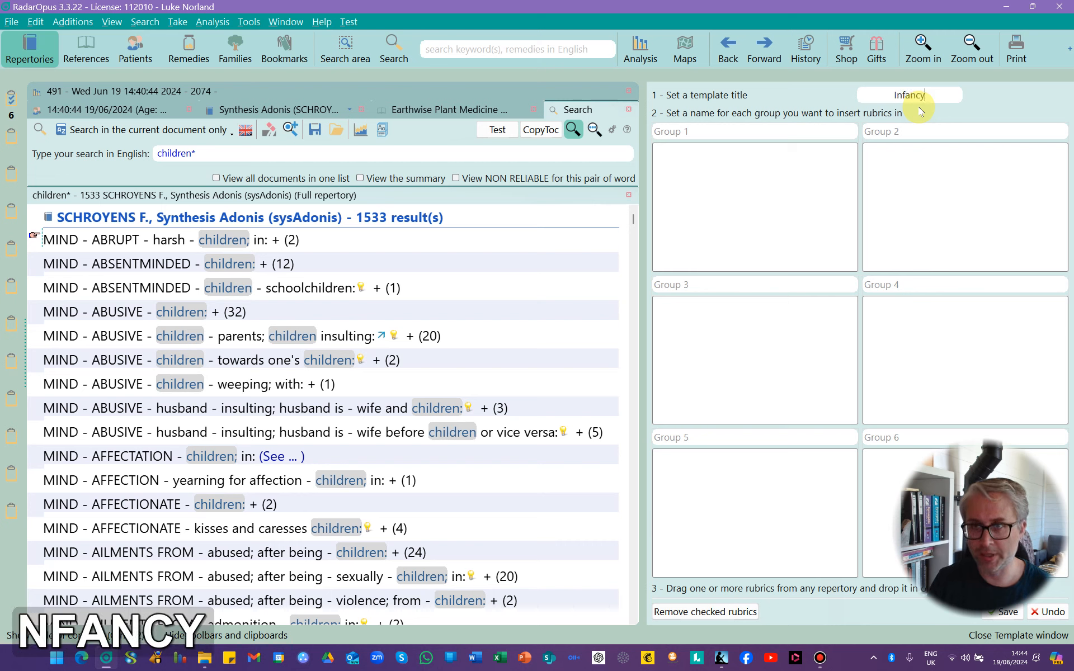
text( / Childboi)
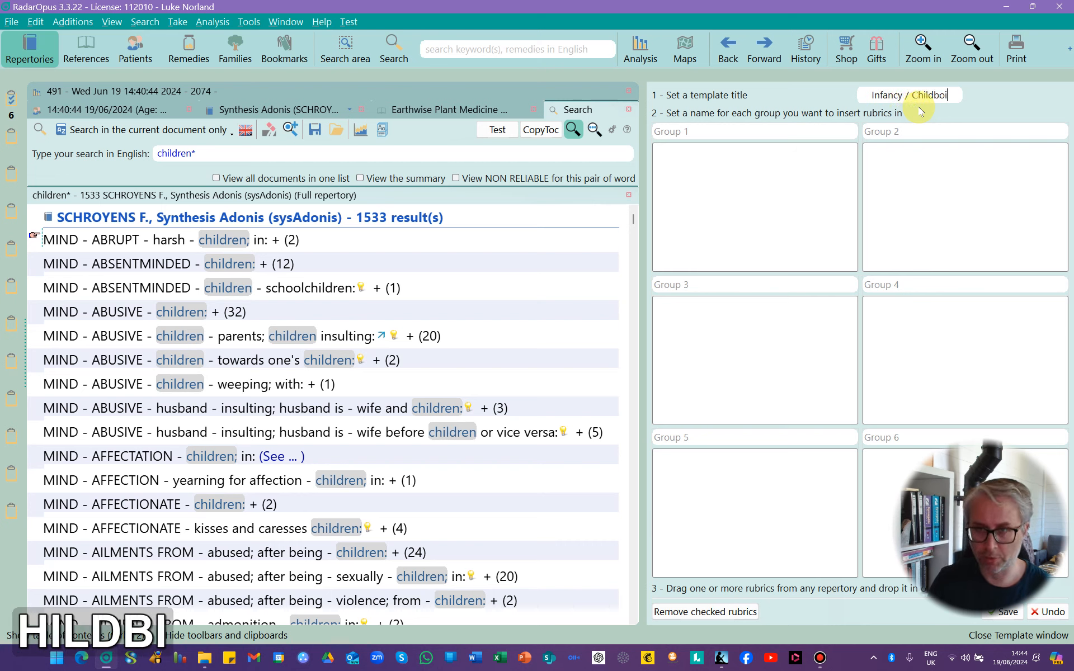
key(BackSpace)
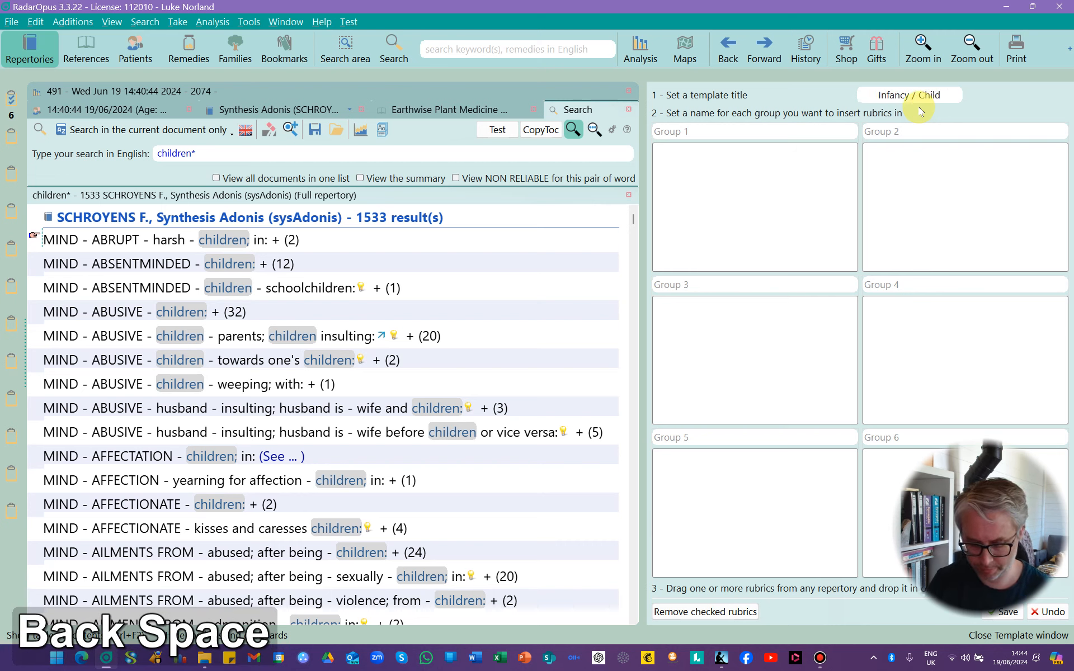
text(birth)
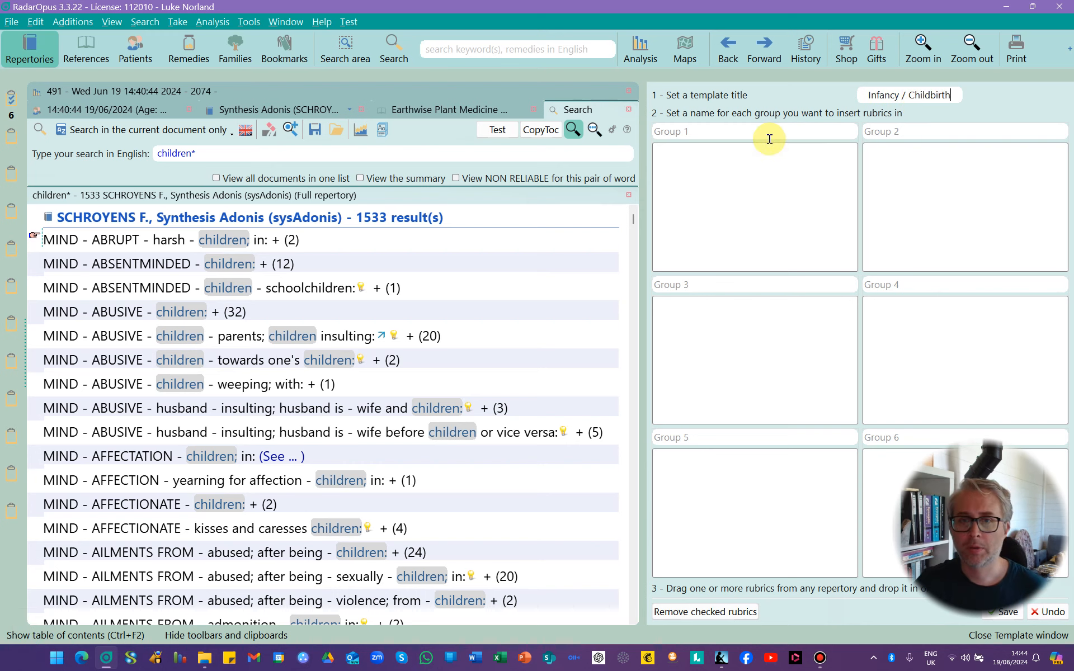
text(Children)
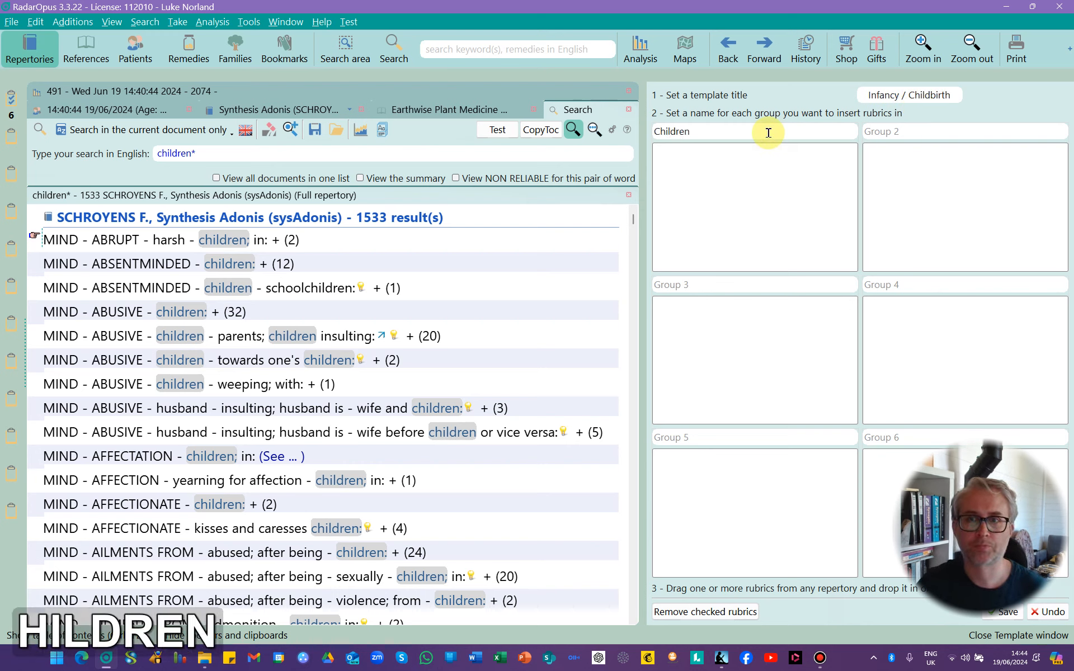
click(767, 173)
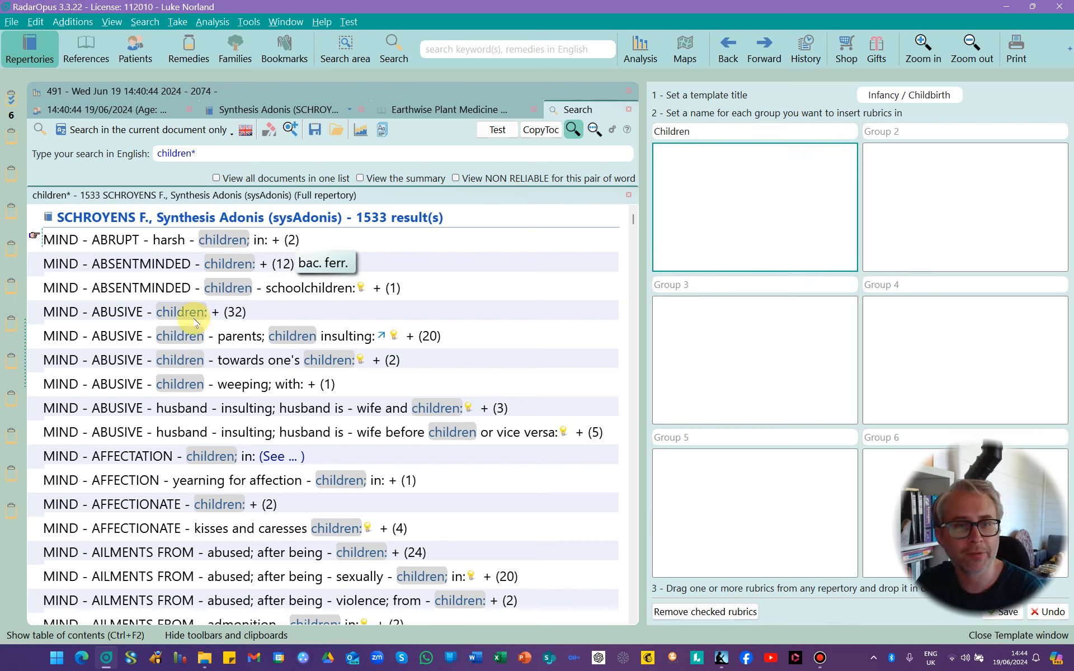
- Add "MIND - ABSENTMINDED - children", "MIND - ABUSIVE - children" and its "parents; children insulting" subrubric to the Children group
drag(180, 273, 690, 211)
drag(132, 312, 688, 196)
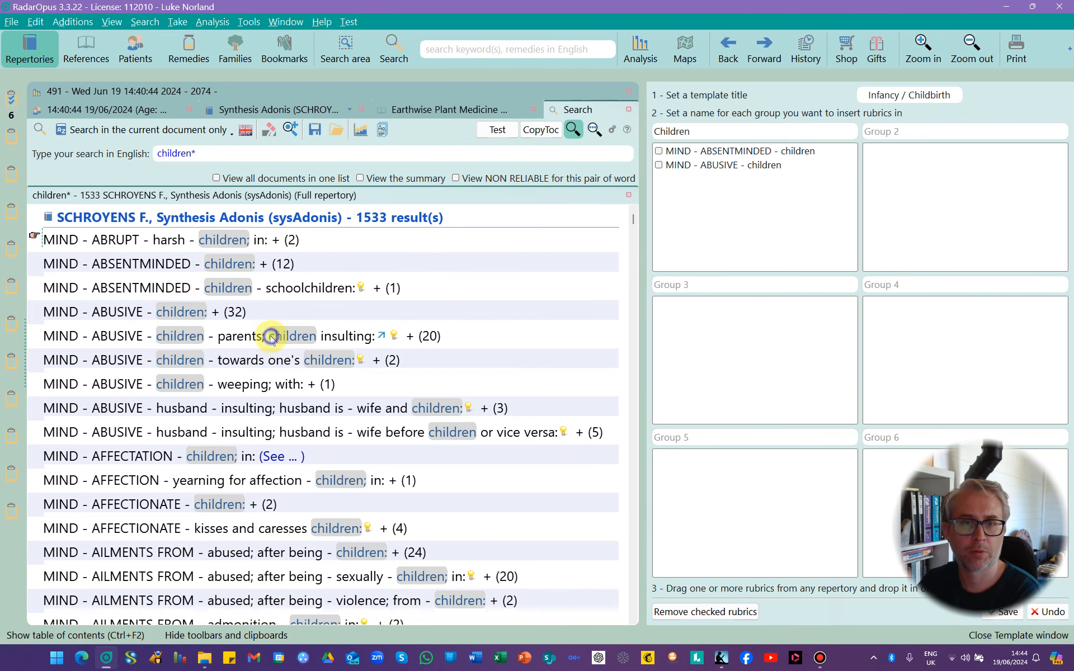
drag(271, 338, 736, 222)
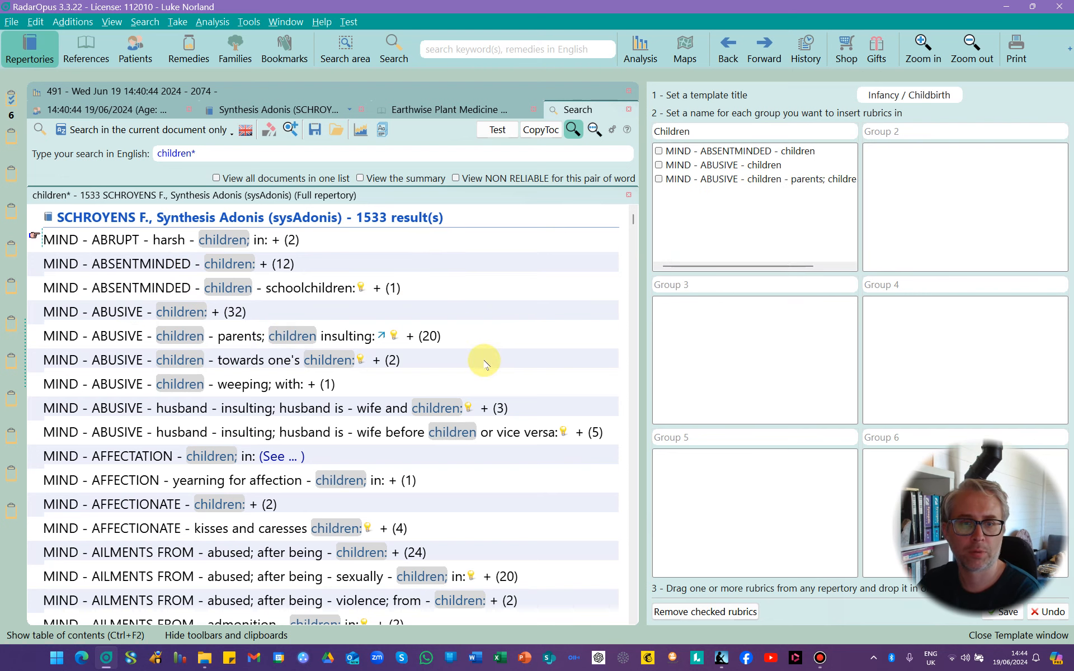
- Add the children's AILMENTS FROM rubrics for abused, sexually abused, death of loved ones and domination to the Children group
scroll(485, 364, down, 2)
drag(278, 426, 705, 223)
scroll(513, 362, down, 1)
drag(434, 382, 698, 239)
scroll(475, 386, down, 2)
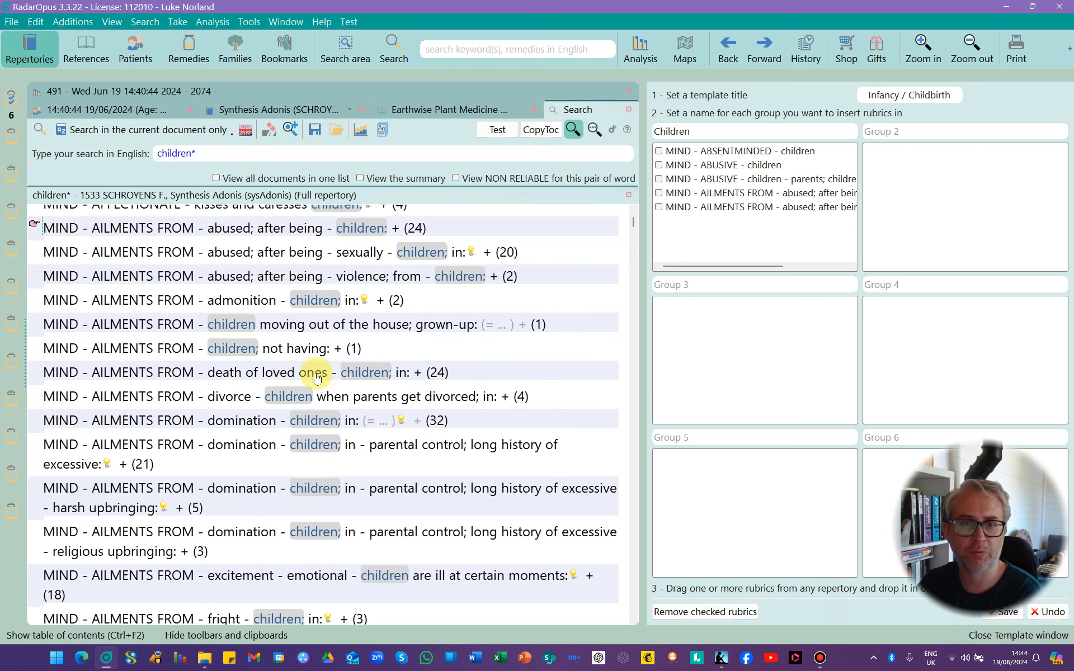
drag(319, 371, 669, 242)
scroll(461, 335, down, 1)
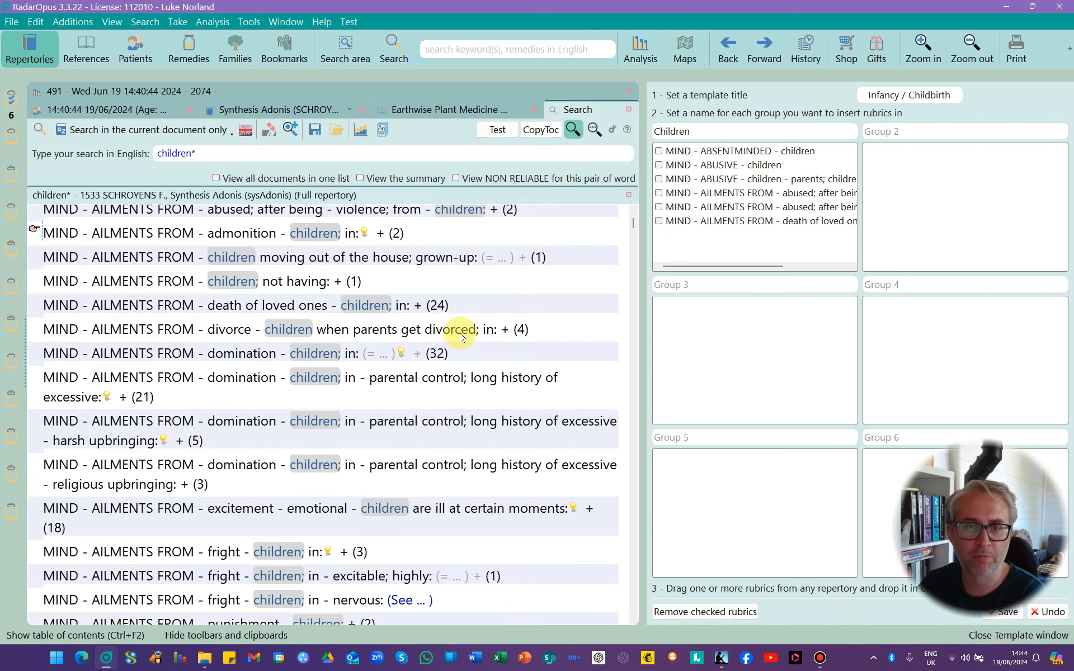
drag(323, 361, 668, 240)
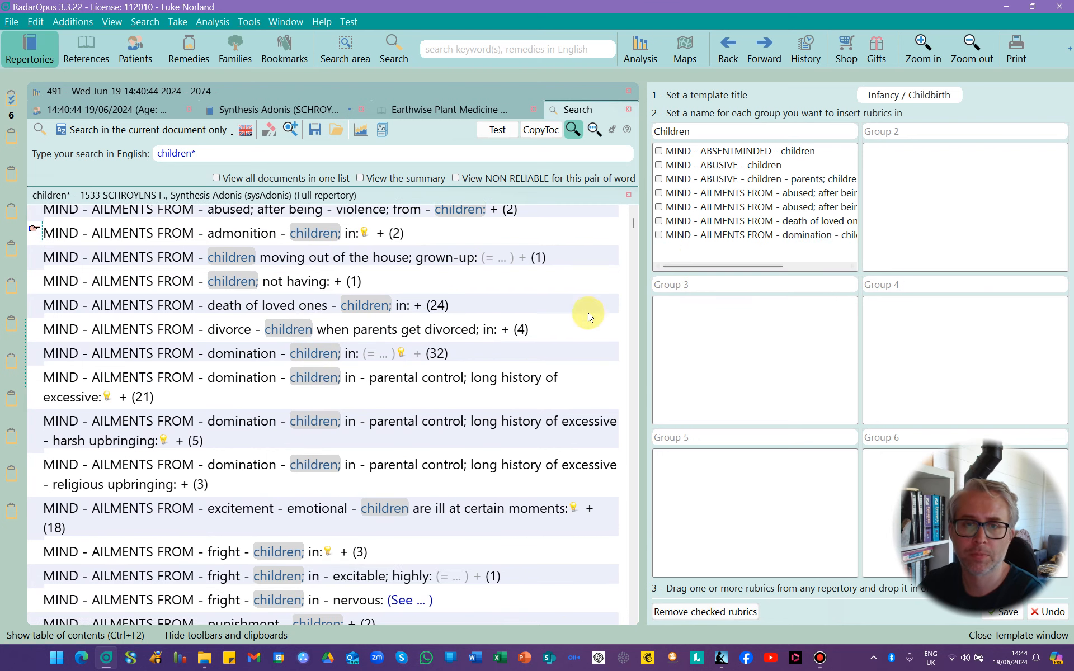
- Add "MIND - ANGER - children; in", "MIND - ANTICS; playing - children; in" and "MIND - ANXIETY - children - in" to the Children group
scroll(454, 368, down, 1)
scroll(453, 366, down, 3)
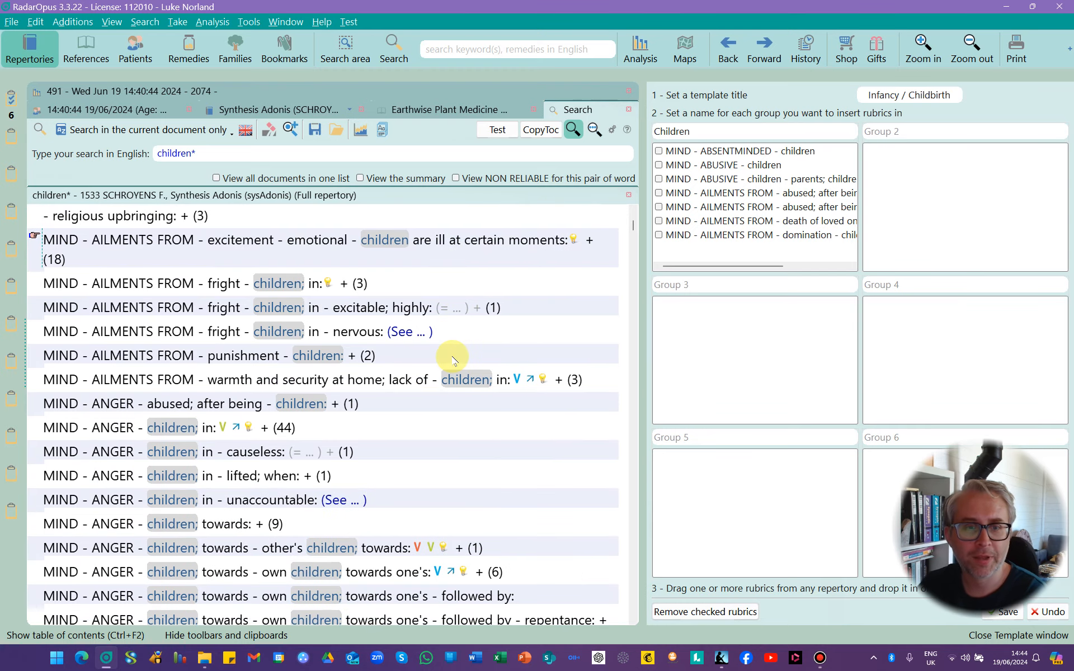
scroll(453, 361, down, 3)
drag(173, 361, 739, 259)
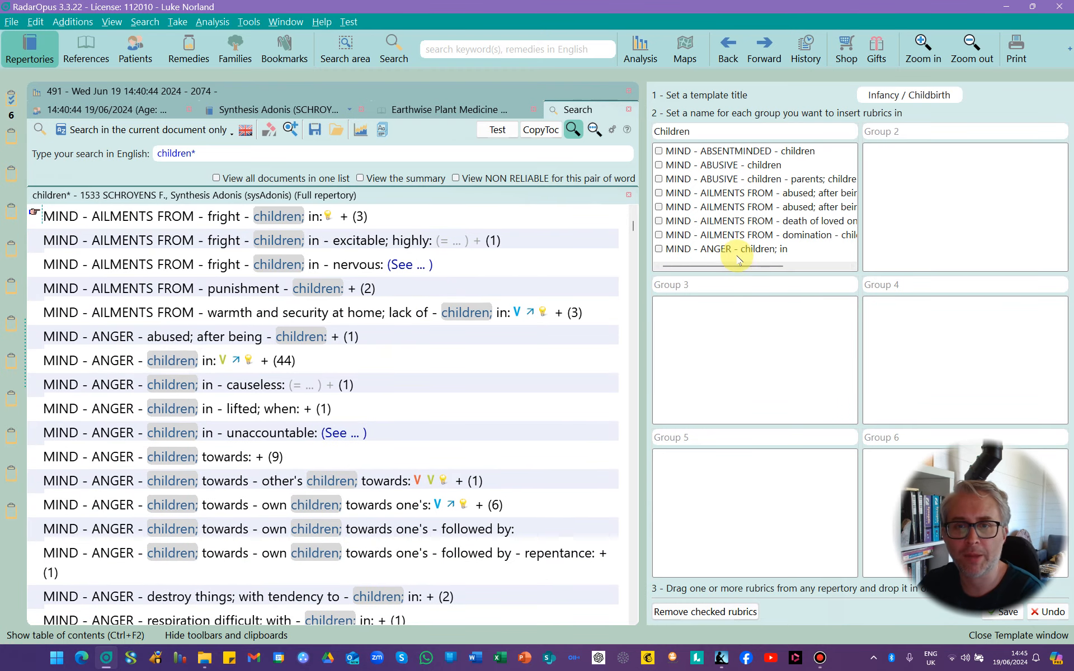
scroll(386, 382, down, 5)
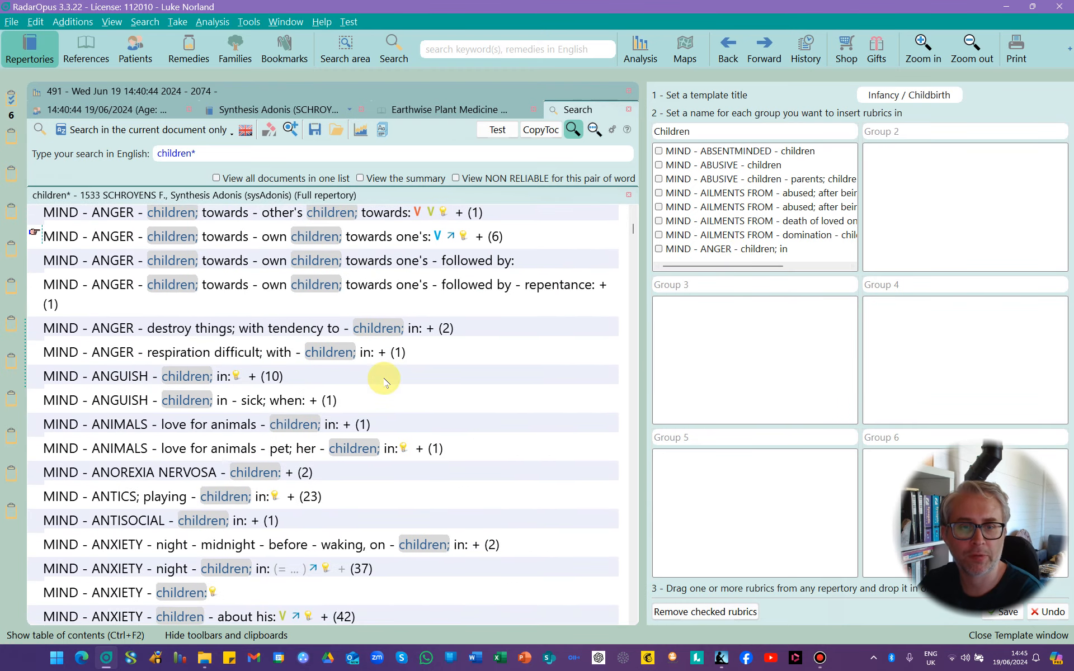
drag(187, 429, 722, 197)
scroll(403, 396, down, 3)
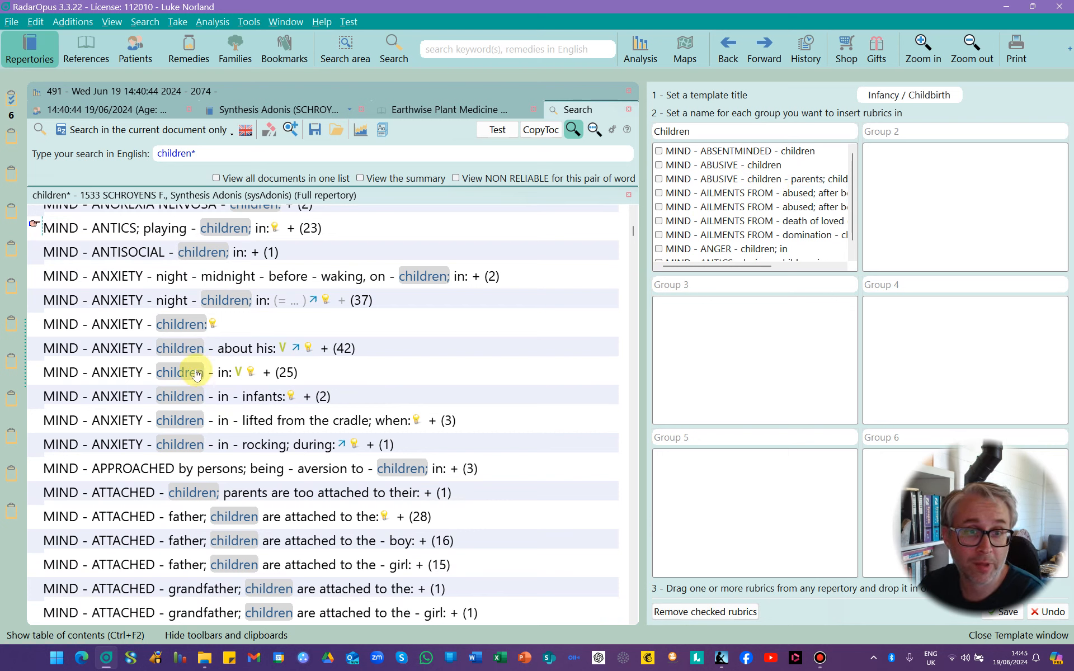
drag(197, 374, 732, 206)
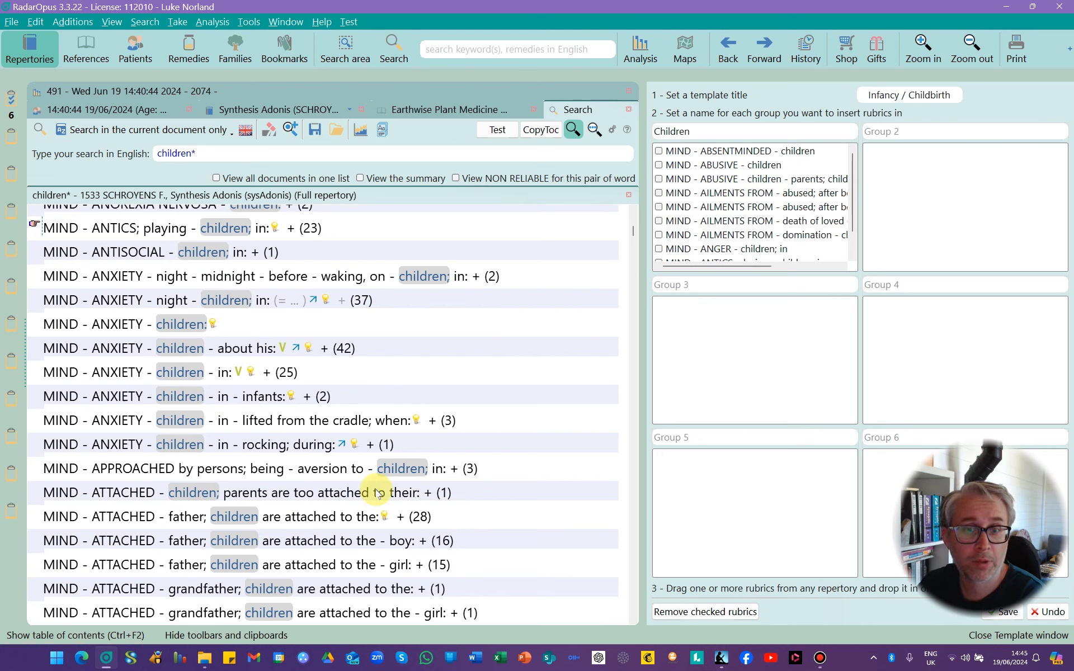
- Add the general MIND - ATTACHED rubrics for children attached to the father and to the mother to the Children group
drag(286, 528, 758, 175)
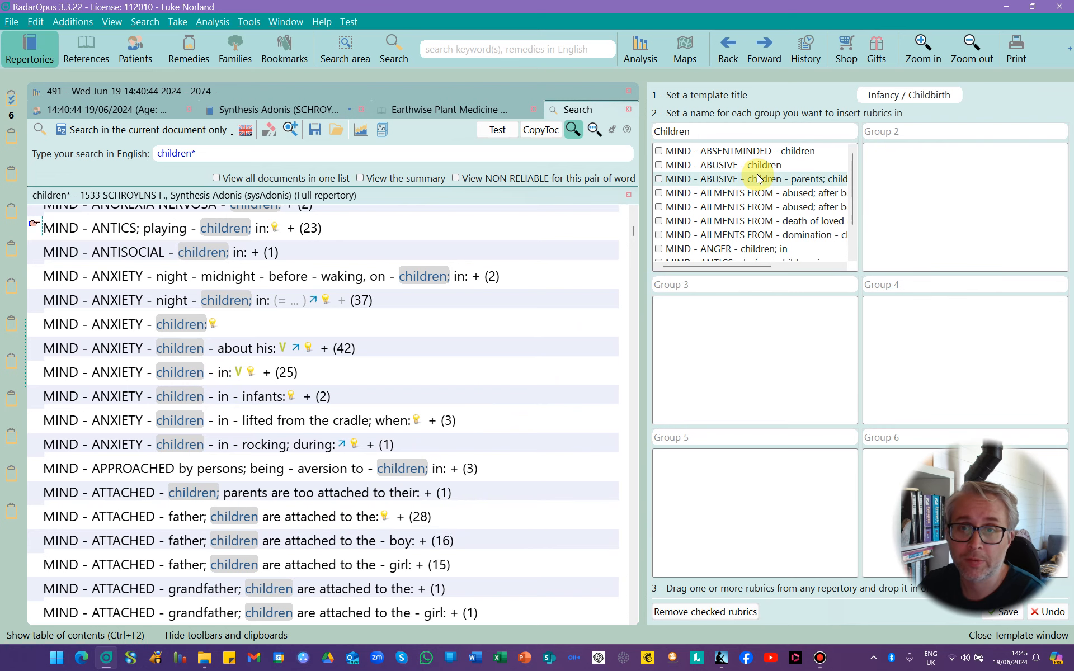
scroll(521, 386, down, 4)
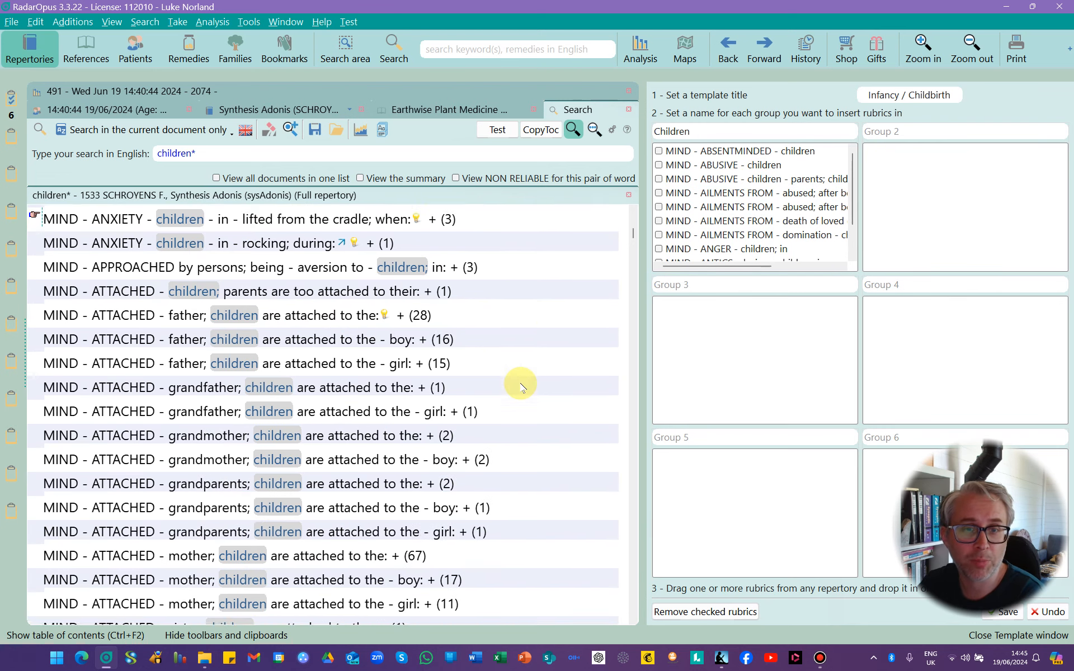
scroll(520, 386, down, 1)
drag(341, 428, 730, 208)
- Add "MIND - AVERSION - children, to" and its "own; her" subrubric to the Children group
scroll(506, 387, down, 3)
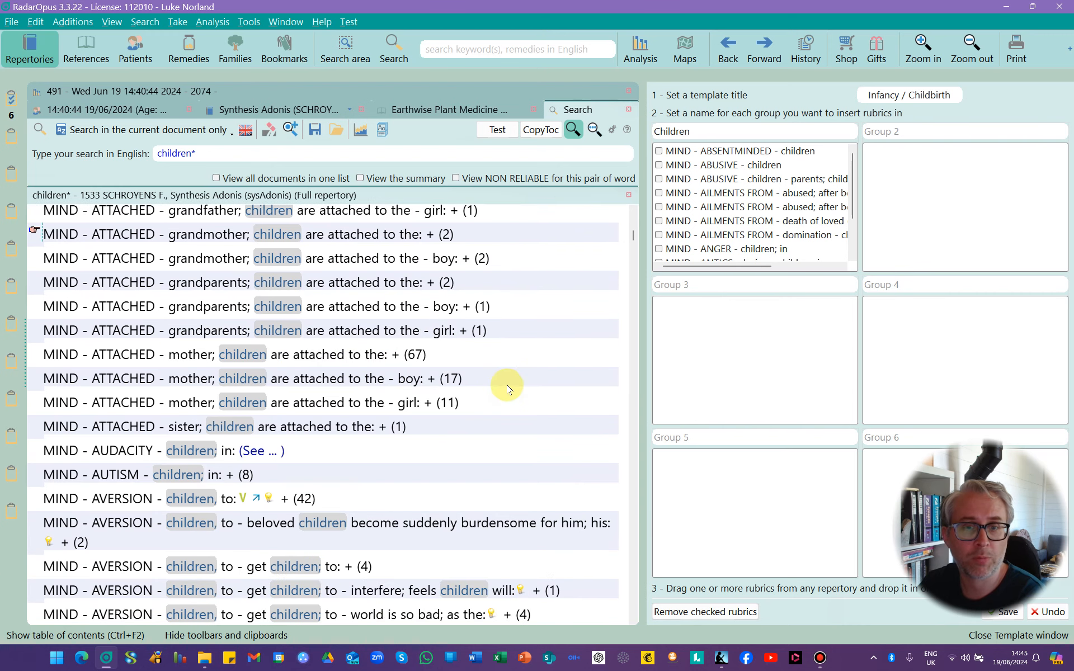
drag(197, 364, 722, 210)
scroll(454, 365, down, 2)
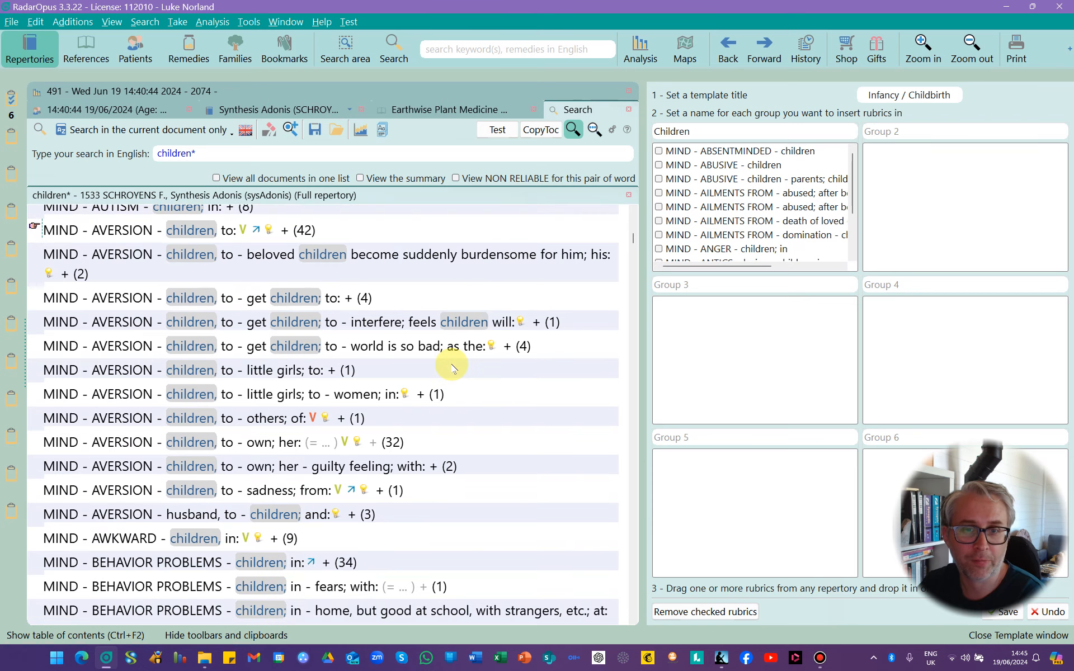
scroll(333, 399, down, 1)
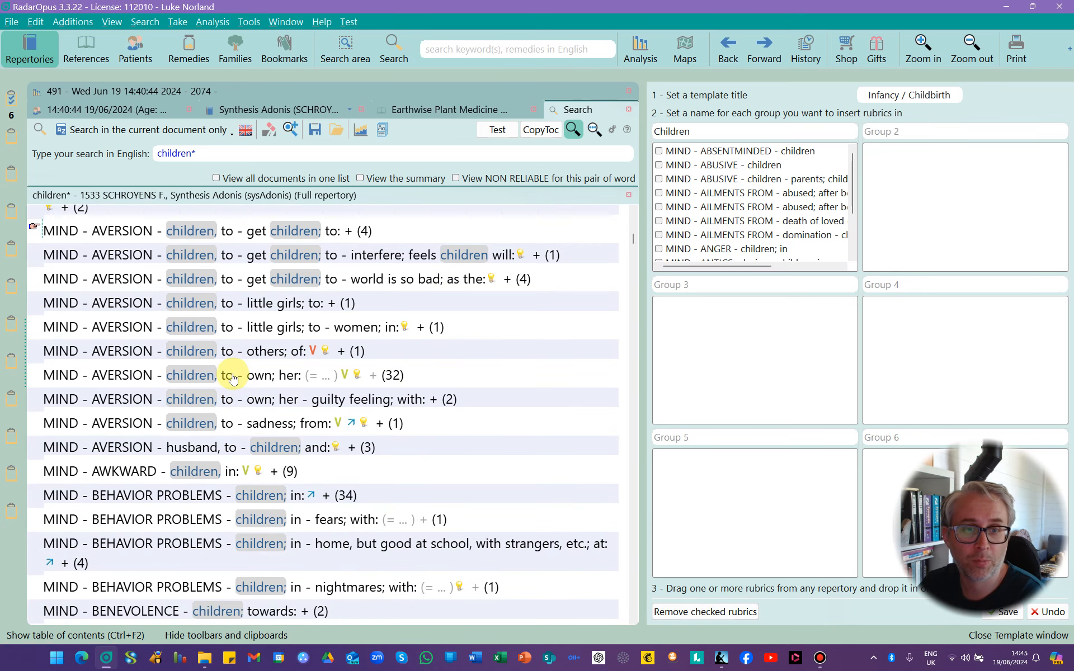
drag(234, 380, 663, 257)
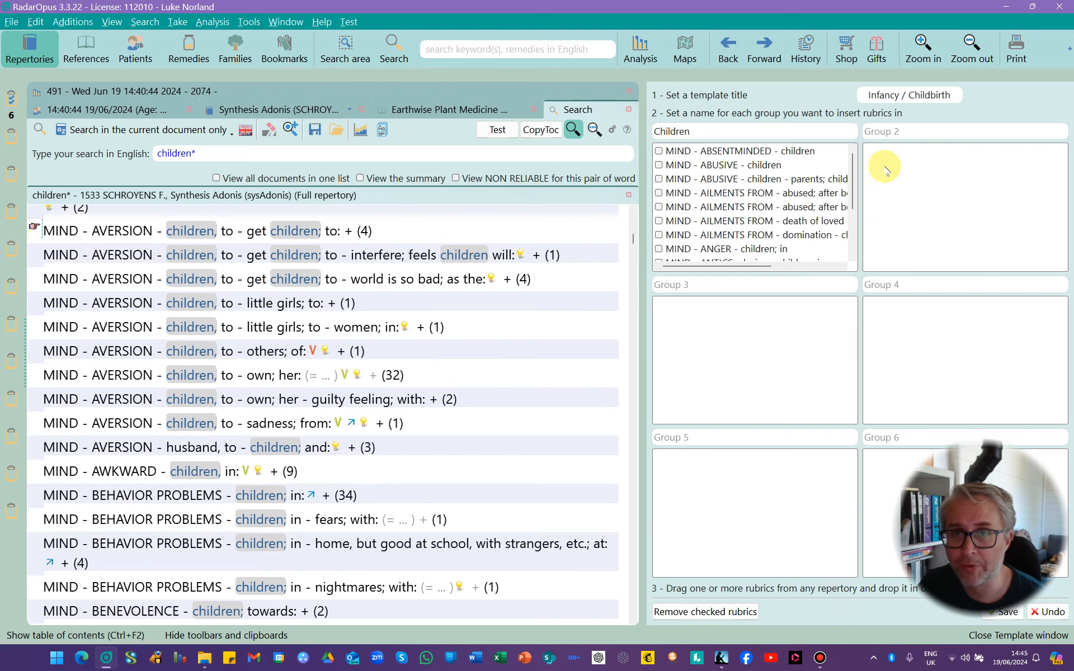
- Name the second template group "delivery" and search the current repertory for "deliver*"
click(936, 133)
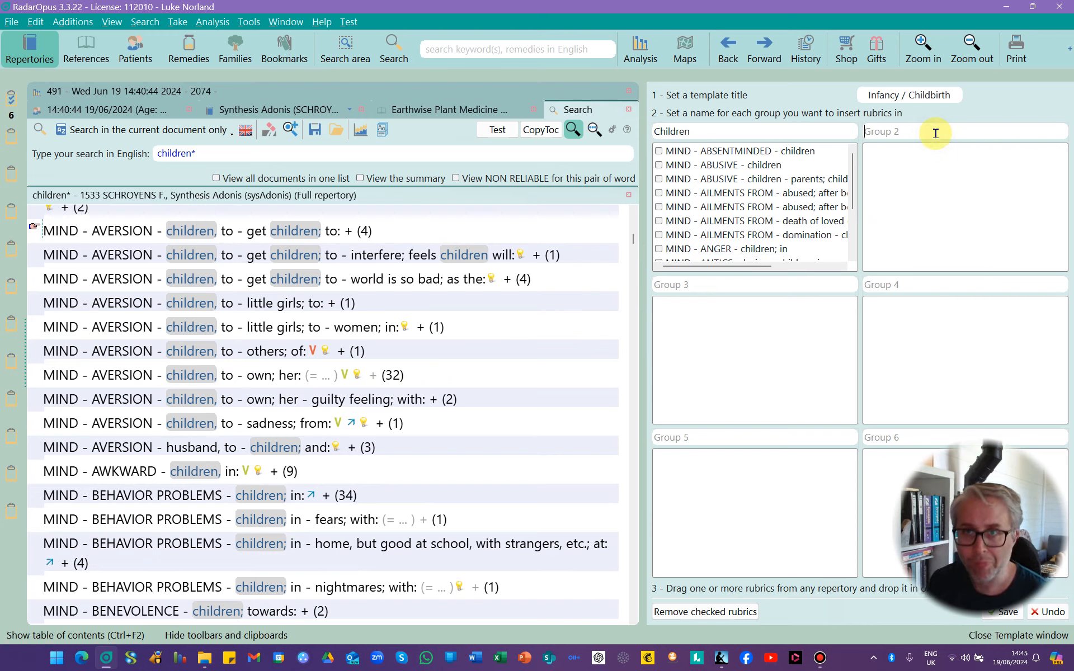
text(deli)
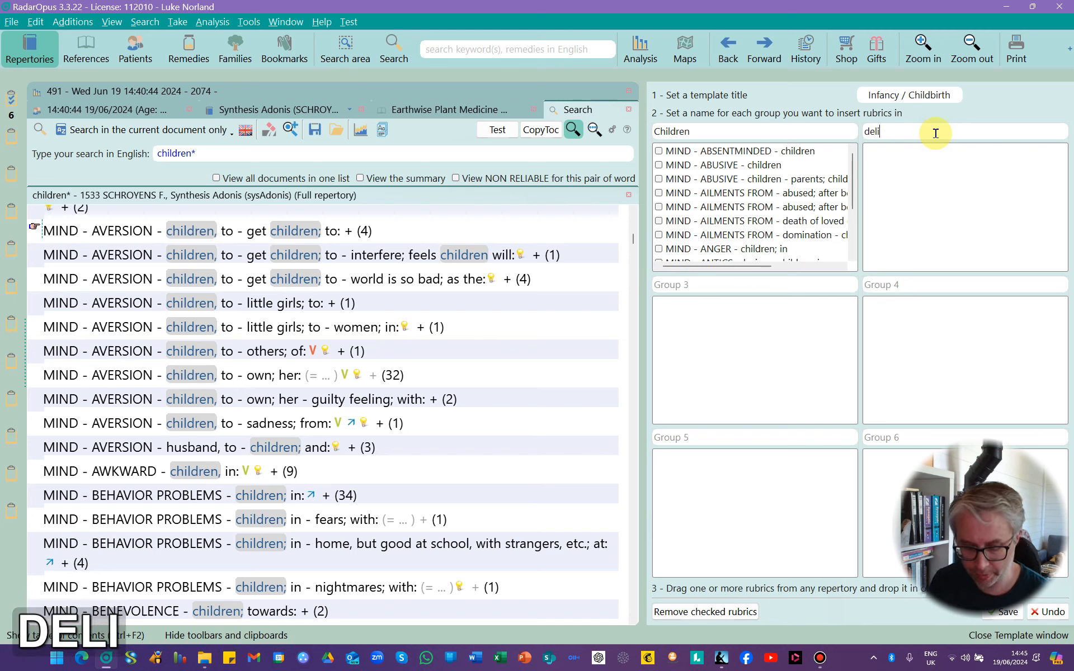
text(very)
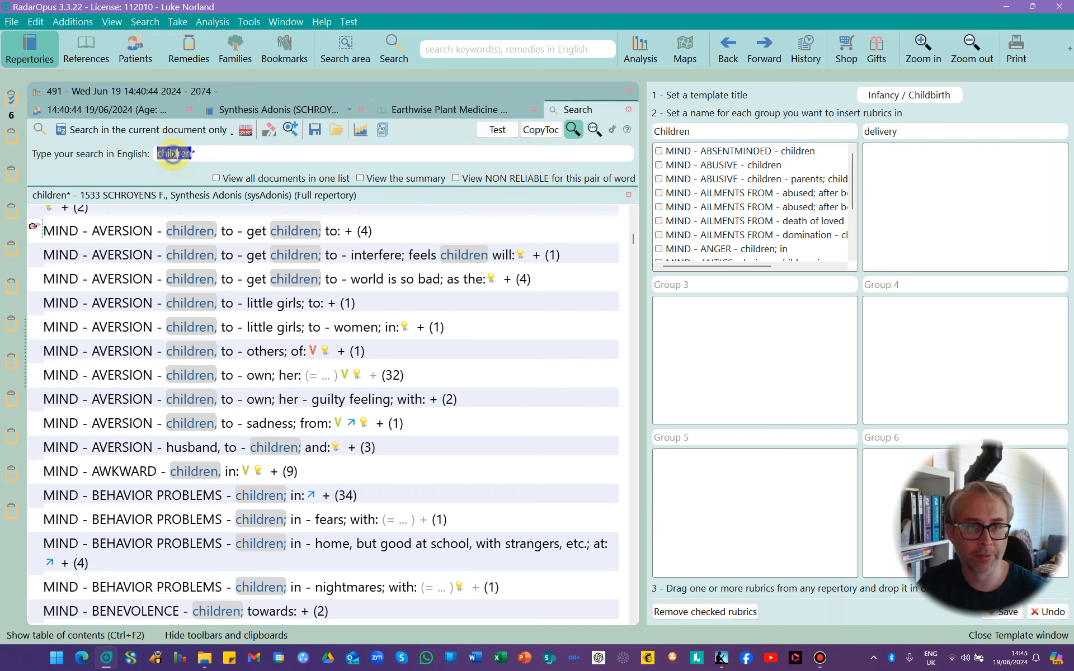
text(deliver*)
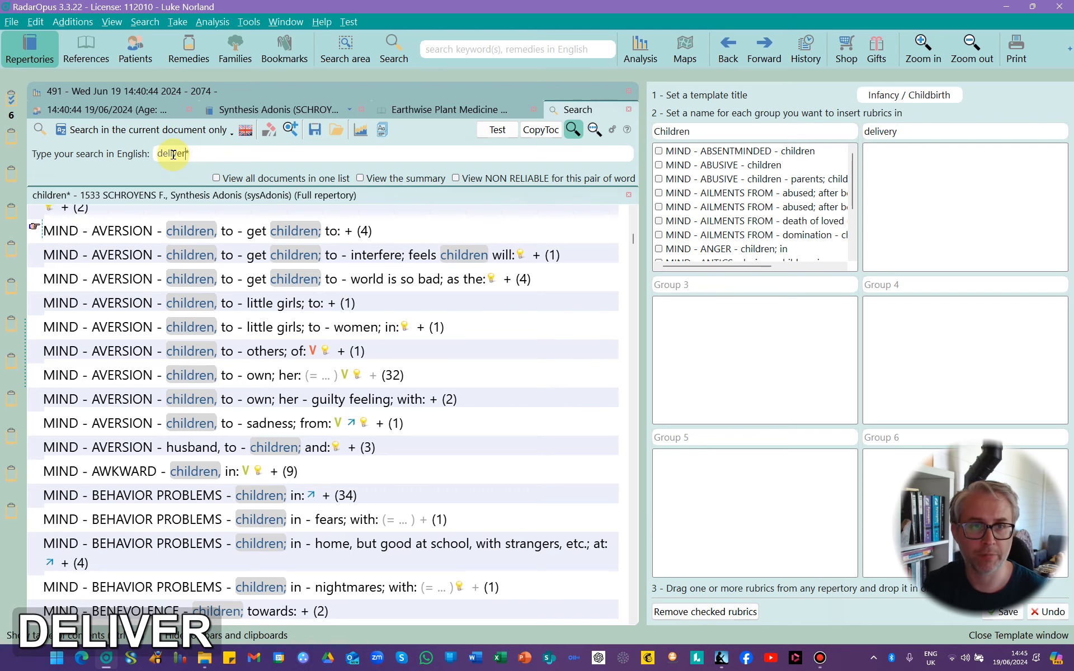
key(Return)
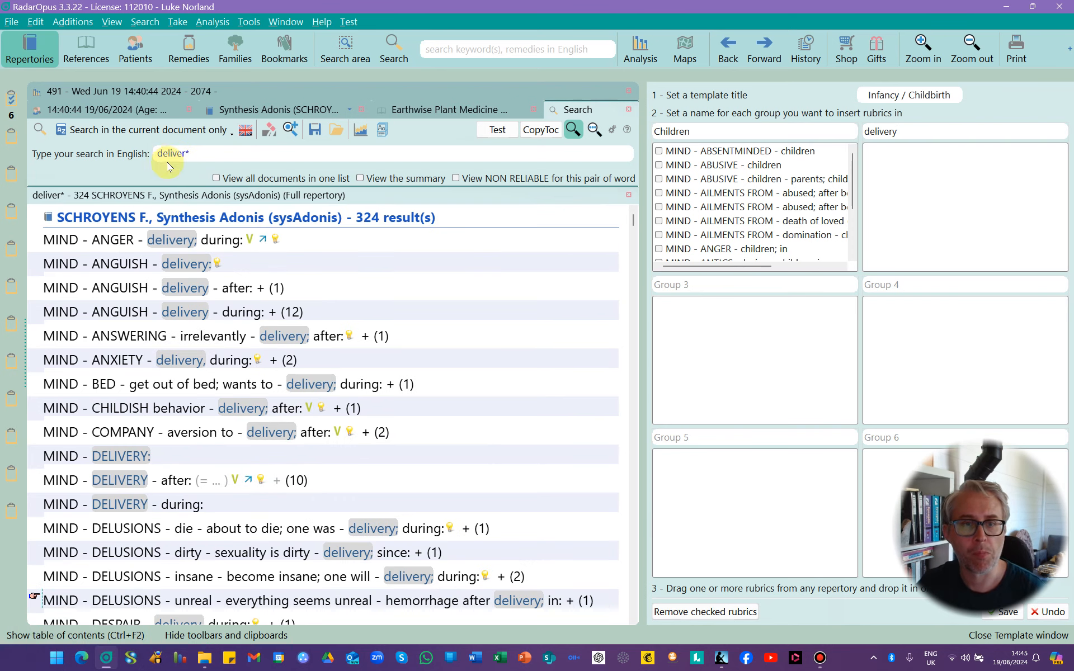
- Add "MIND - DELIVERY - after" and "MIND - RESTLESSNESS - delivery, during" to the delivery group
scroll(306, 301, down, 1)
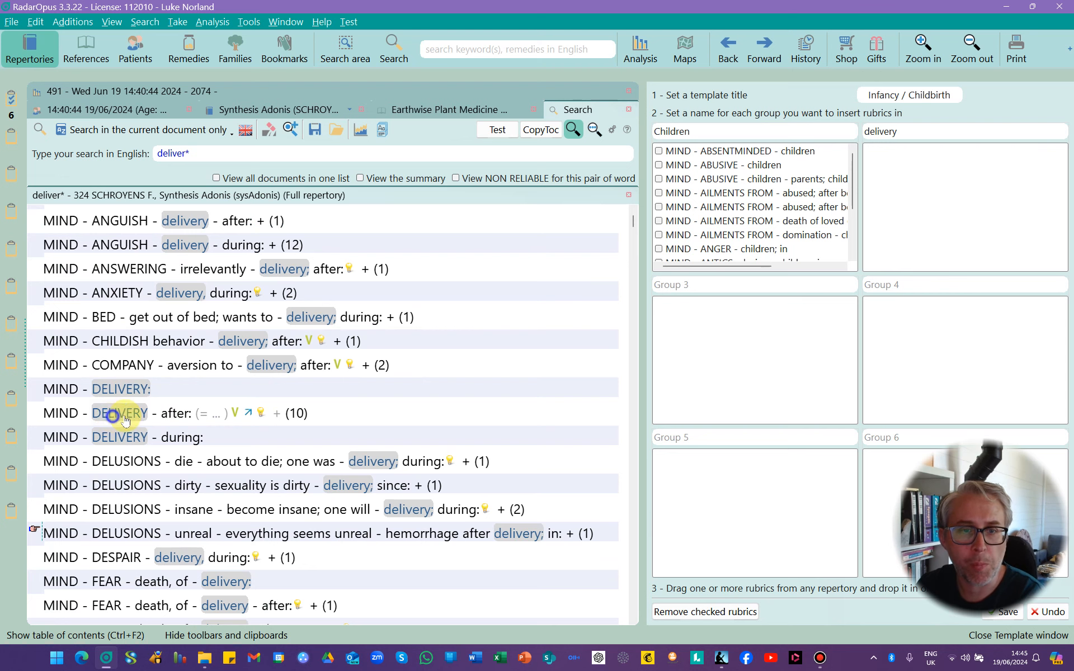
drag(125, 418, 880, 168)
scroll(336, 412, down, 2)
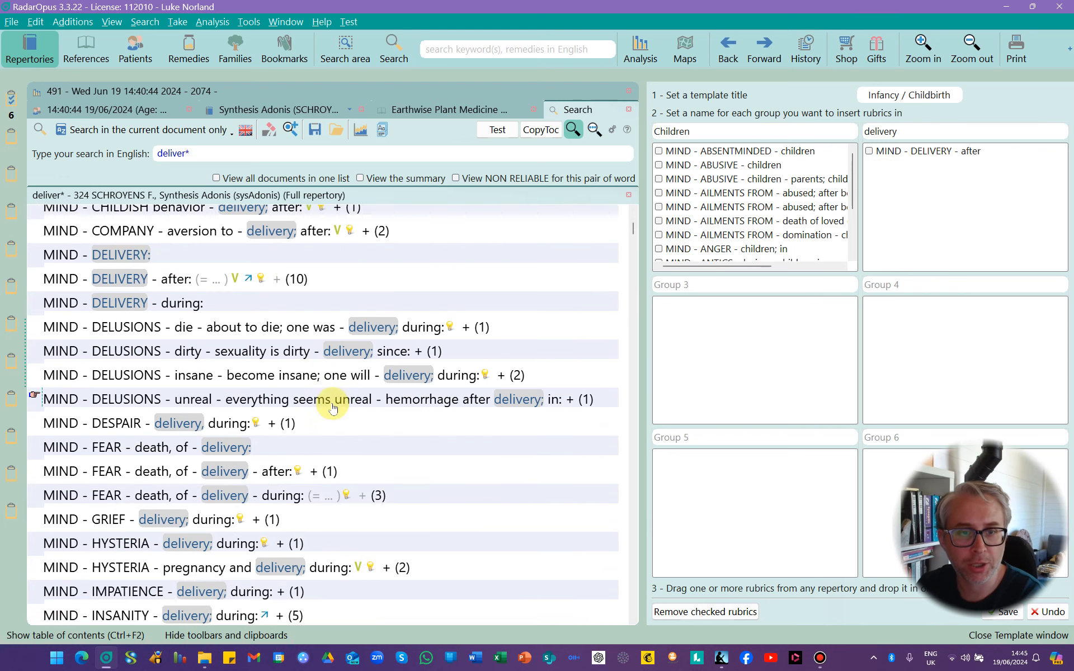
scroll(333, 408, down, 6)
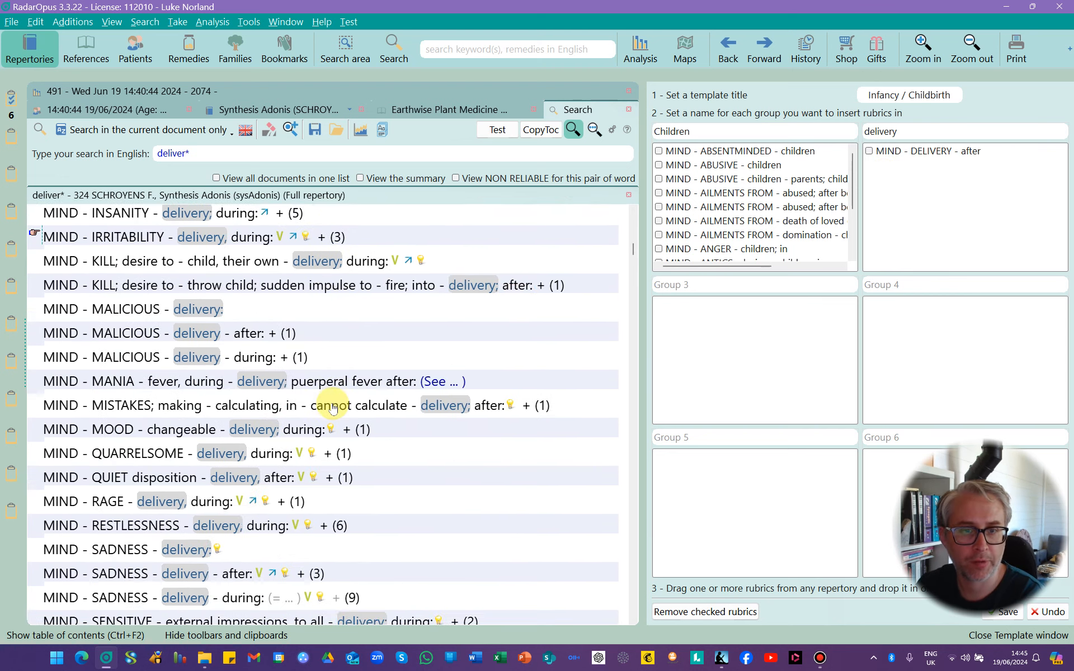
scroll(333, 407, down, 3)
drag(223, 326, 918, 196)
- Add "MIND - SADNESS - delivery - during" and "MIND - UNCONSCIOUSNESS - delivery, during" to the delivery group
scroll(490, 355, down, 1)
scroll(493, 361, down, 1)
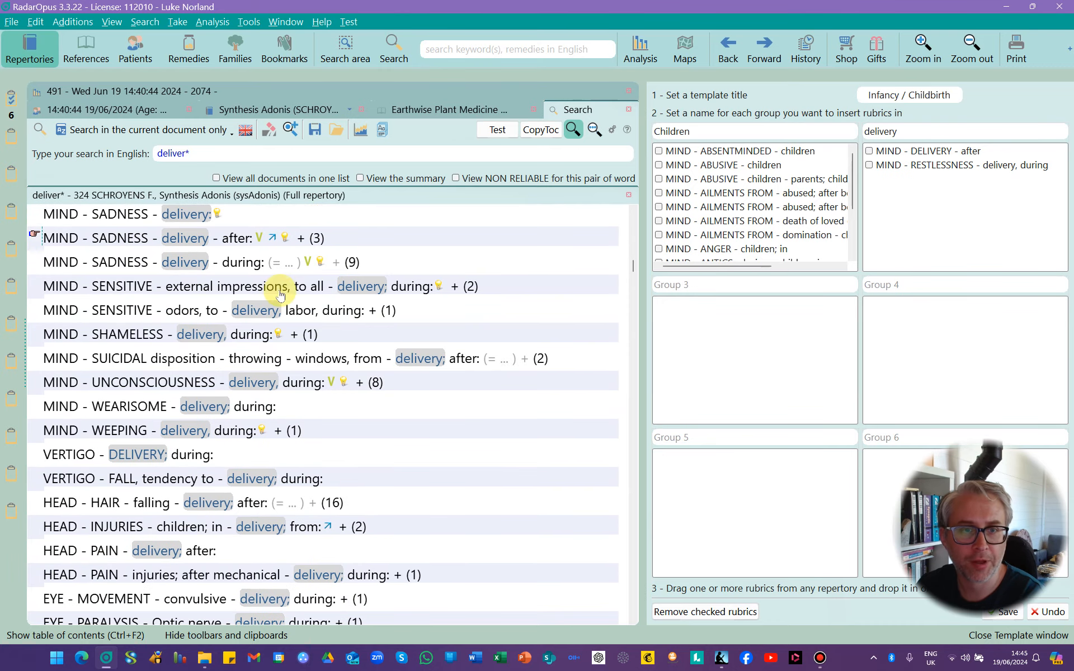
drag(202, 266, 867, 201)
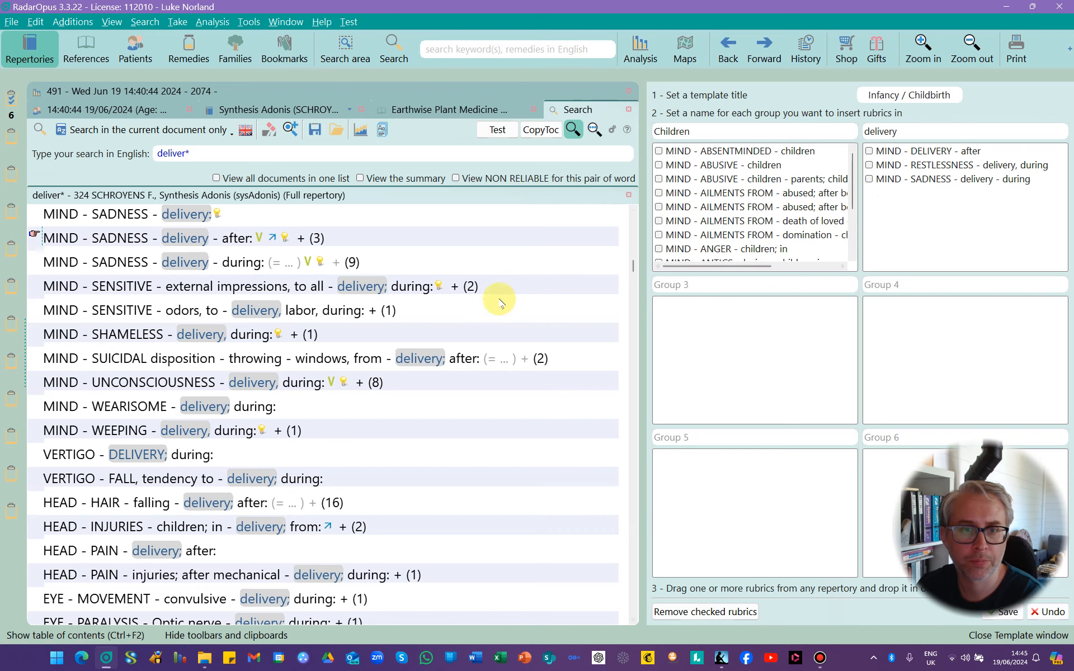
scroll(182, 358, down, 1)
drag(156, 325, 895, 198)
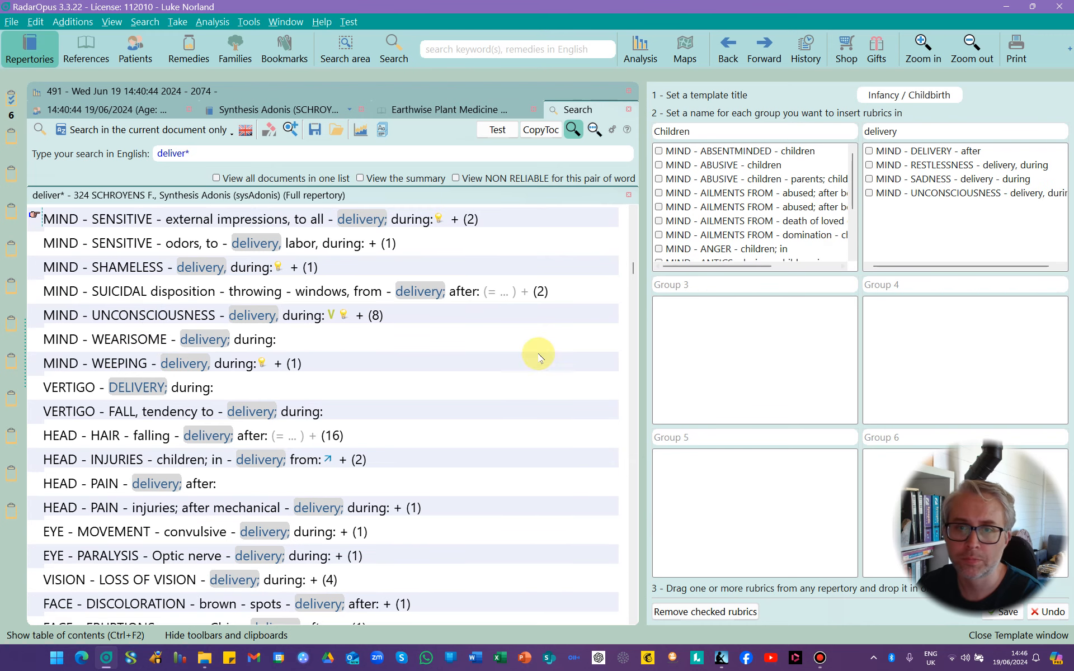
- Add "HEAD - HAIR - falling - delivery; after" to the delivery group
scroll(456, 364, down, 2)
scroll(456, 369, down, 1)
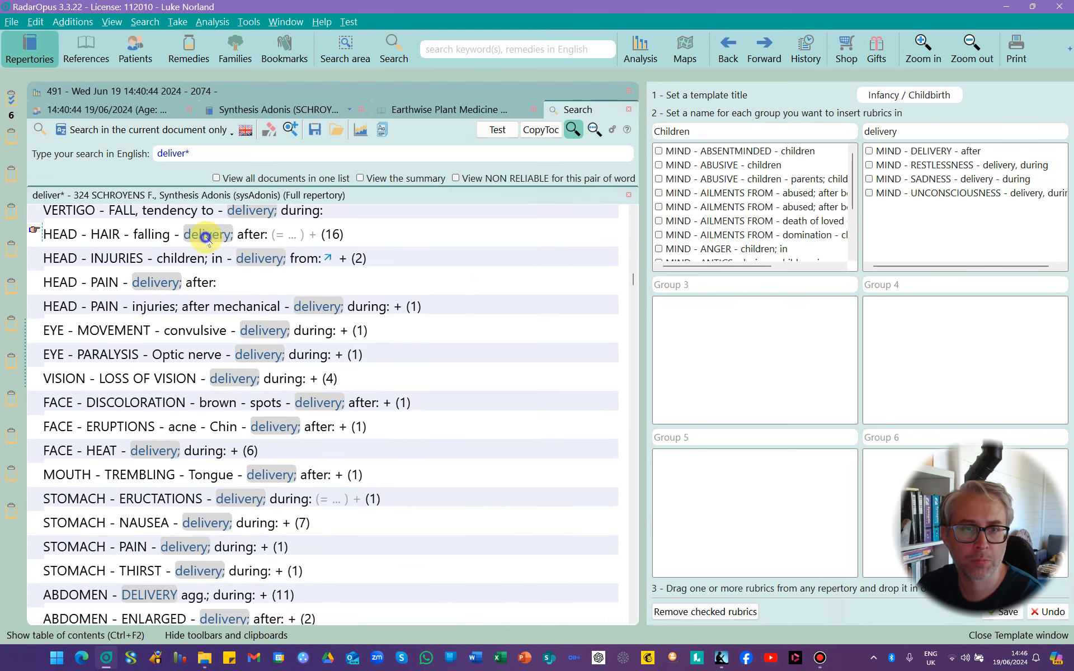
drag(206, 237, 931, 221)
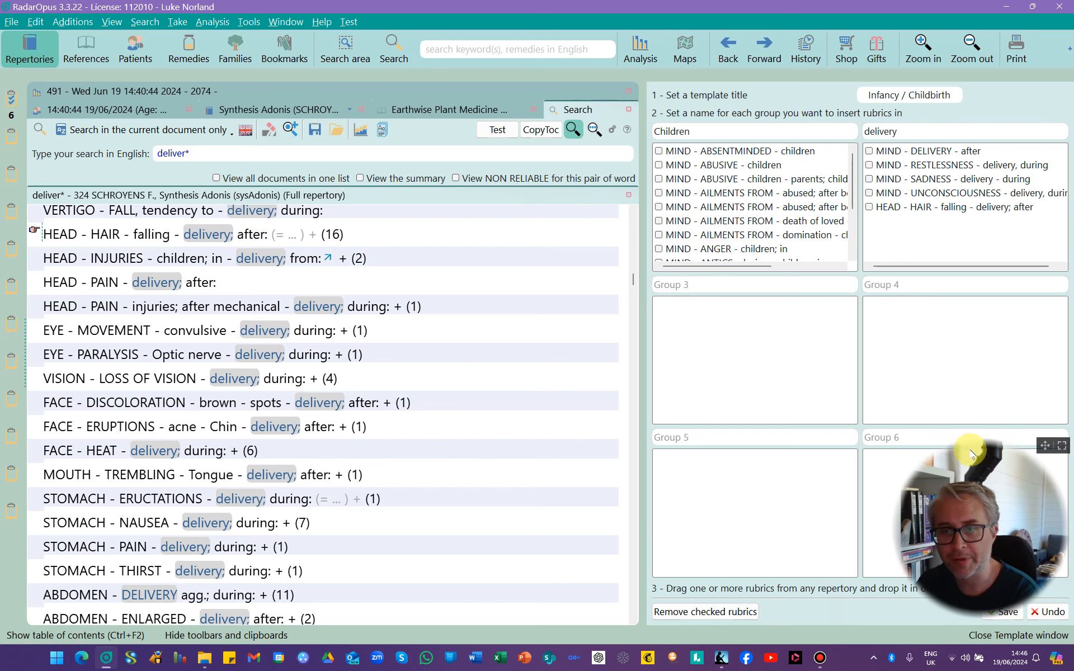
drag(1045, 446, 1046, 403)
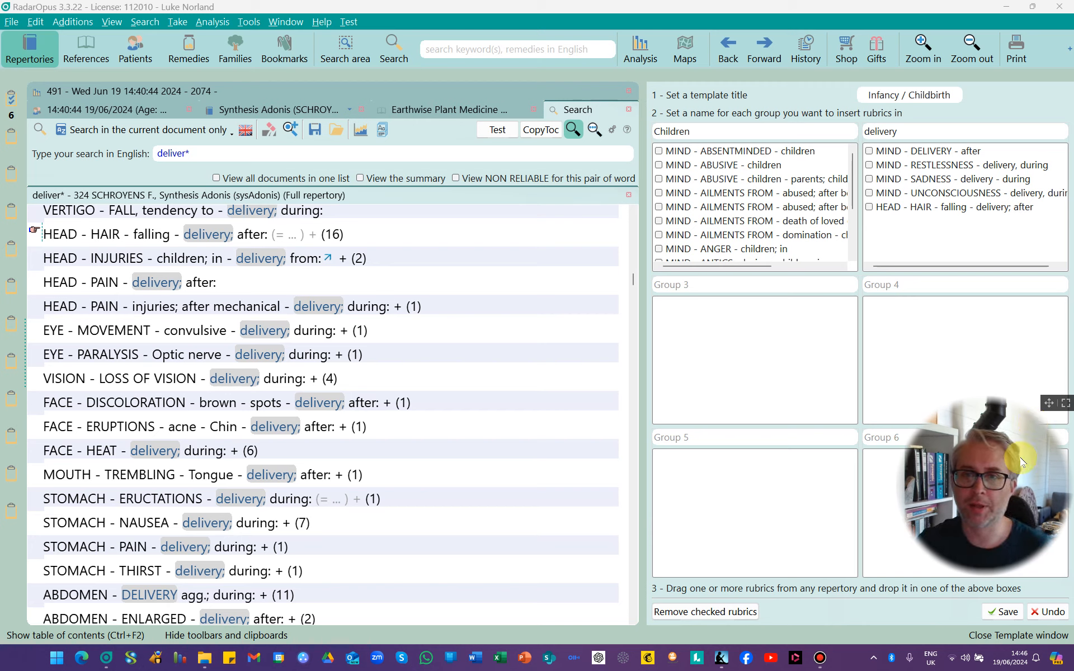
- Capitalise the second group's name as "Delivery", and save and close the template
click(865, 132)
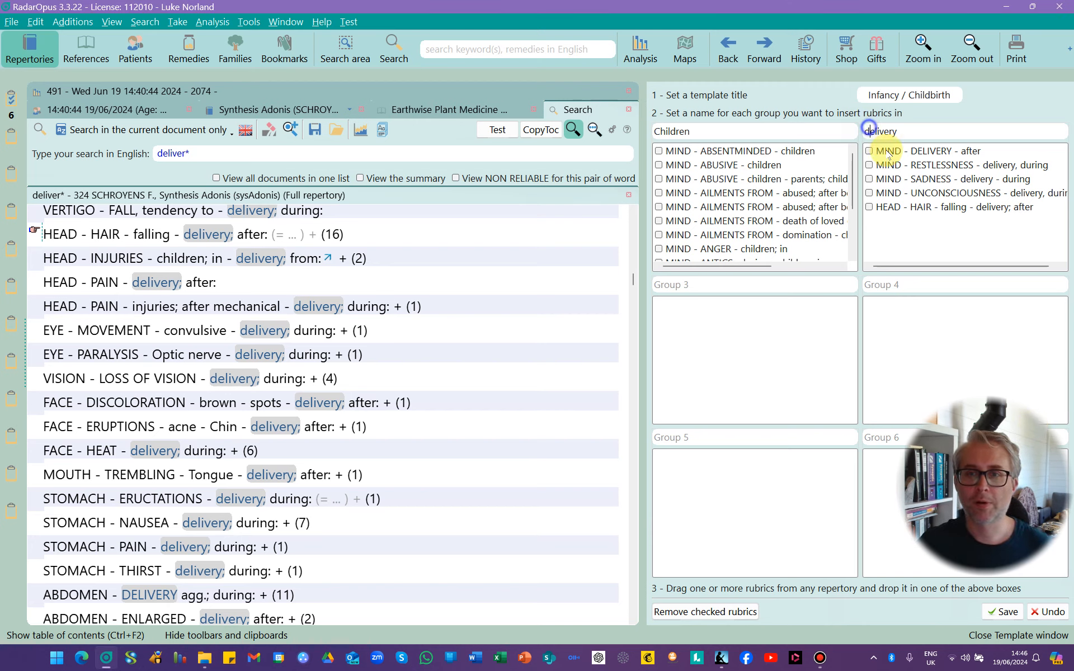
text(D)
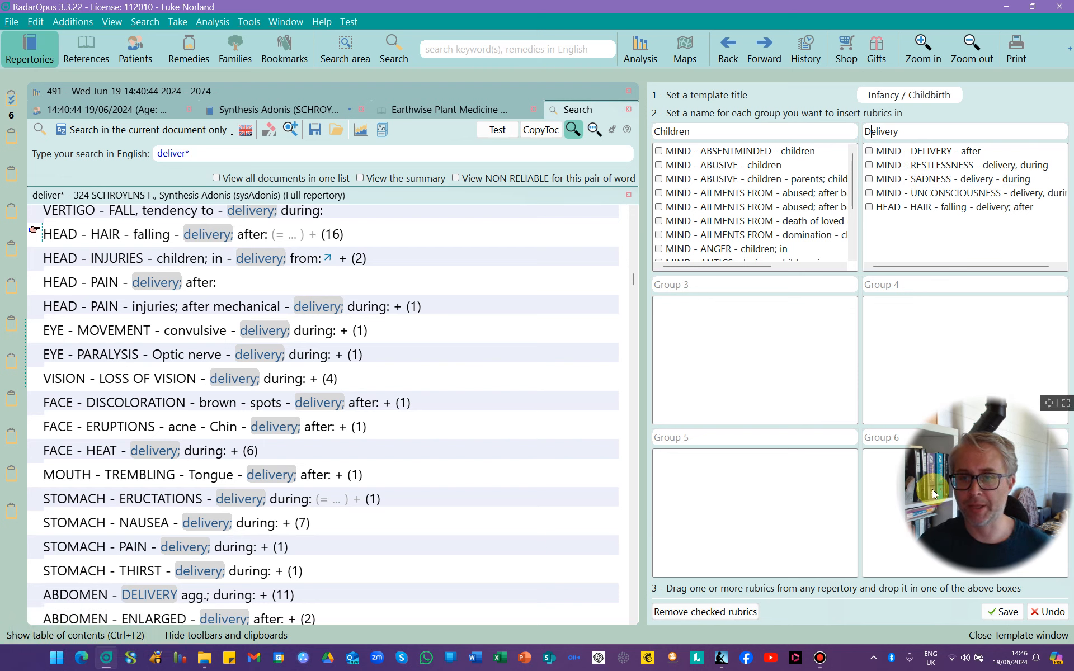
click(988, 613)
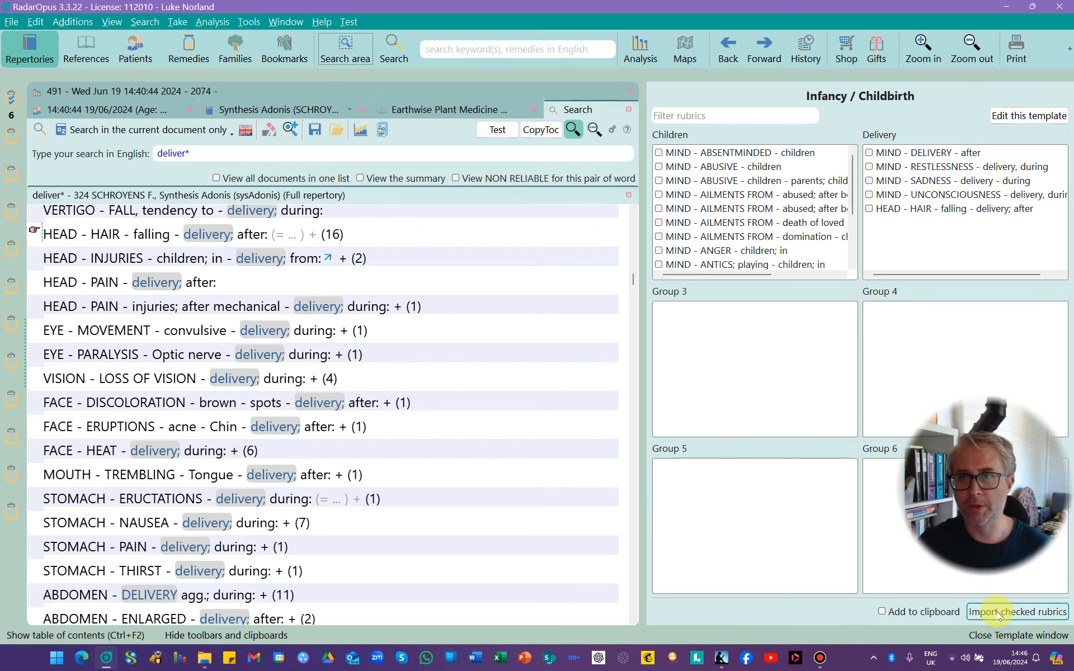
click(1018, 636)
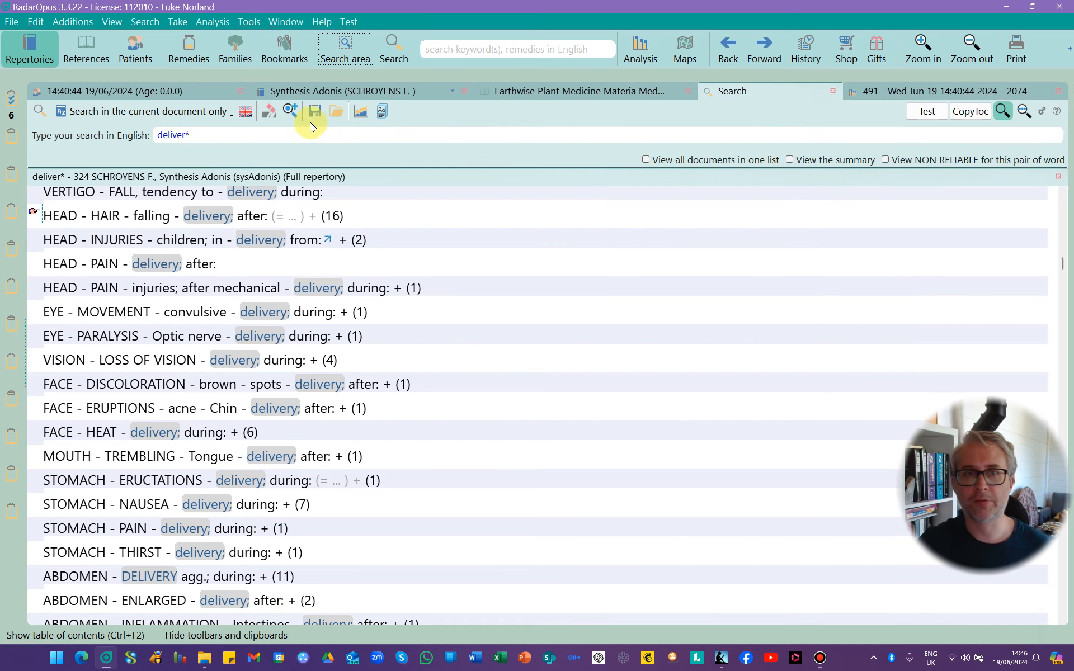
- Return to the patient's consultation of 19/06/2024 and open the "Infancy / Childbirth" template beside it
click(174, 91)
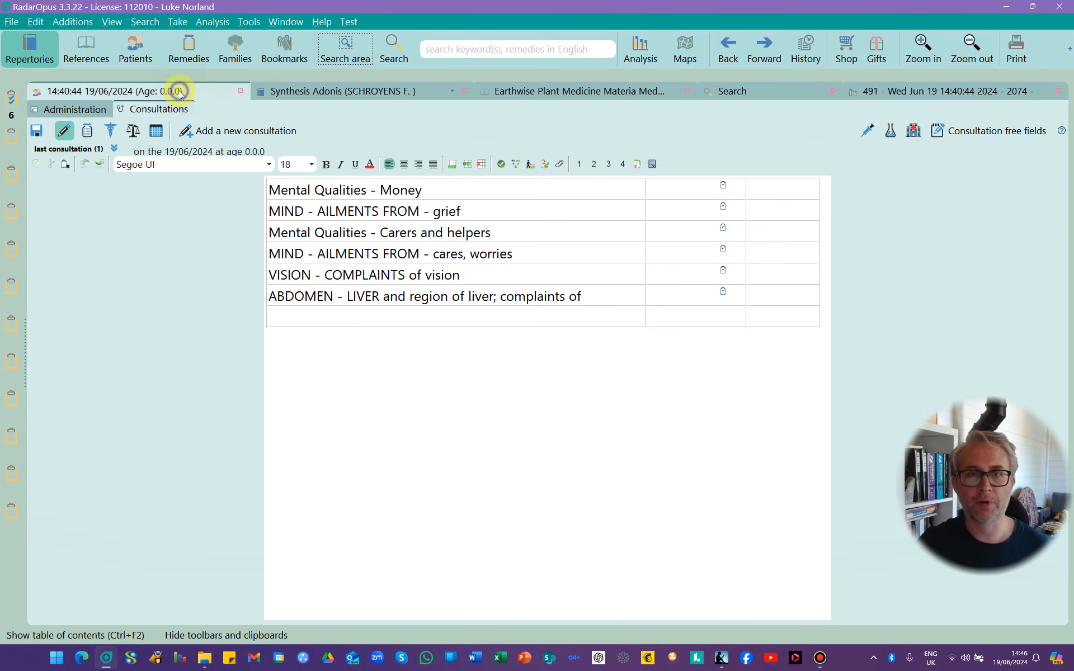
click(653, 163)
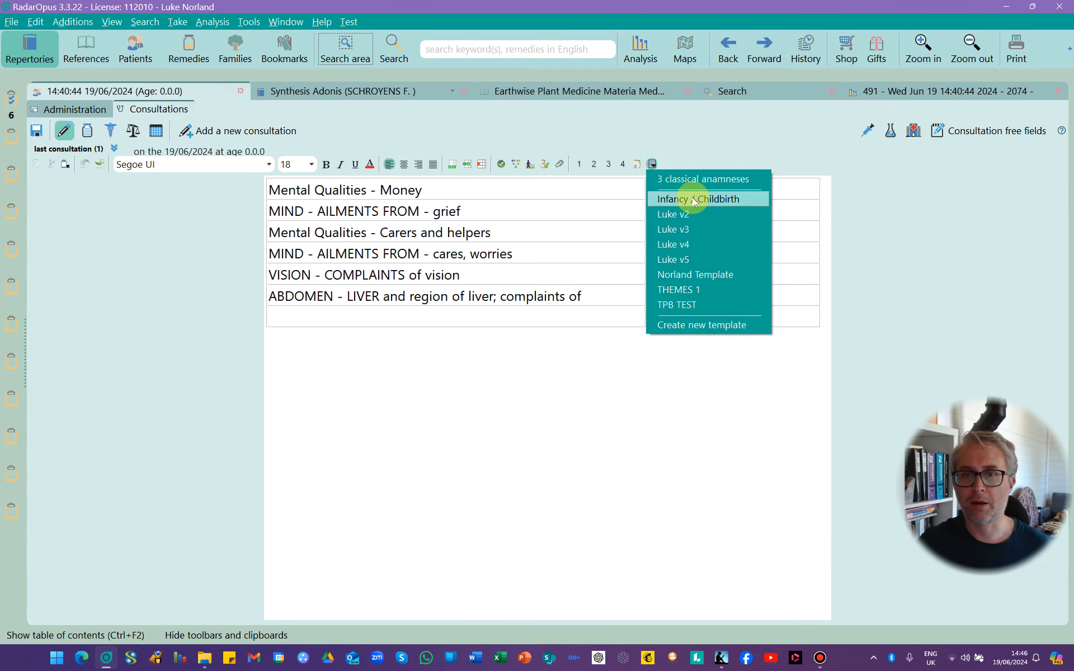
click(694, 202)
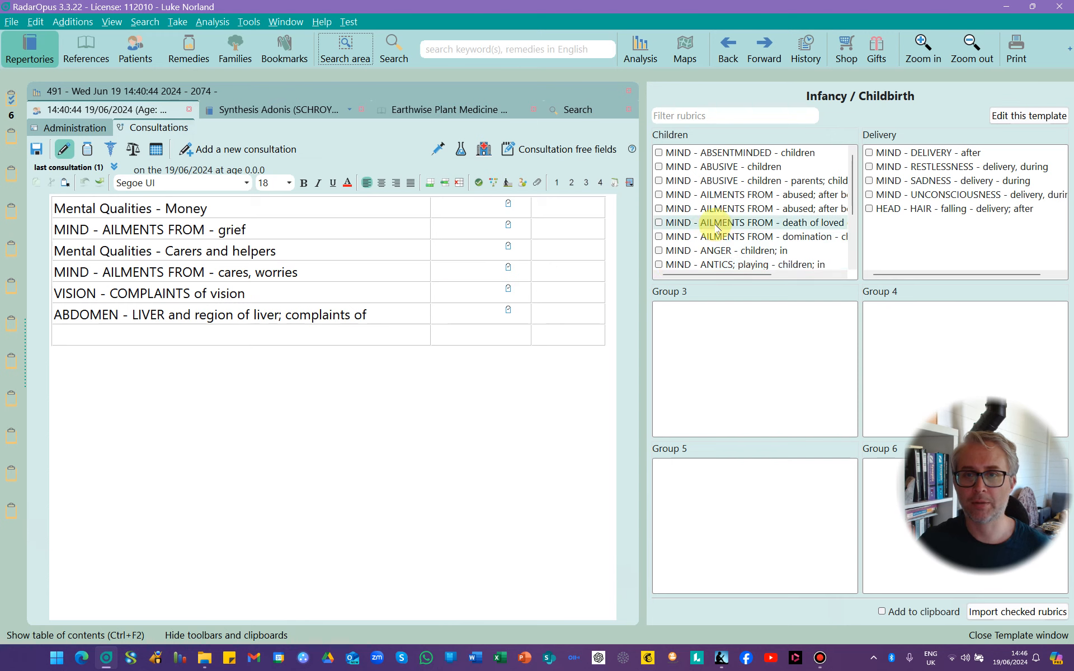
scroll(718, 227, down, 2)
scroll(716, 224, up, 2)
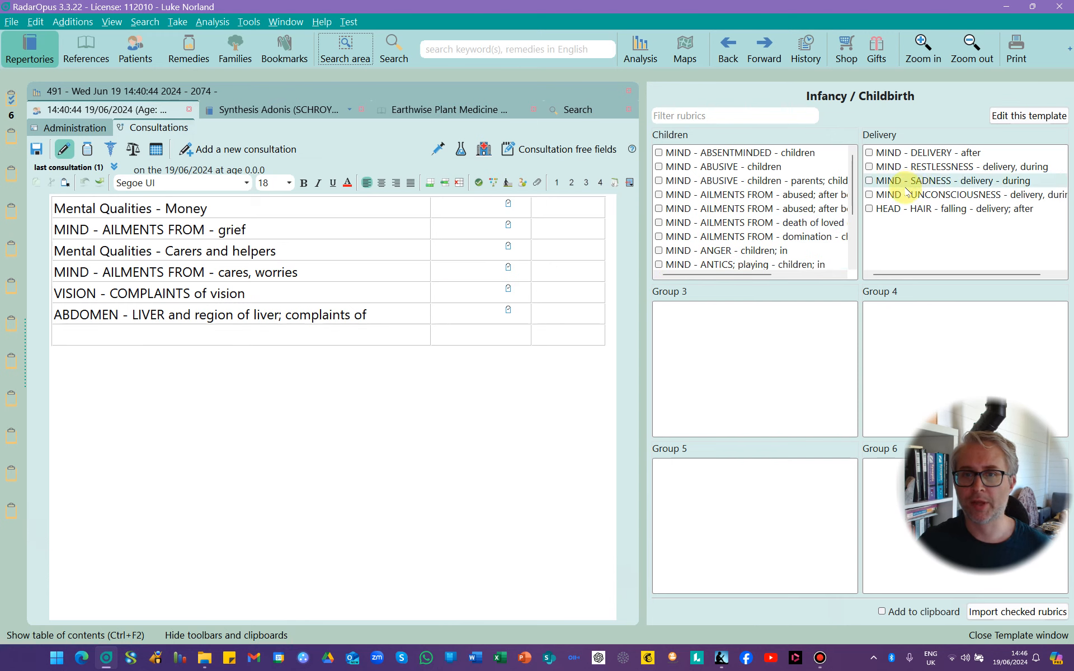